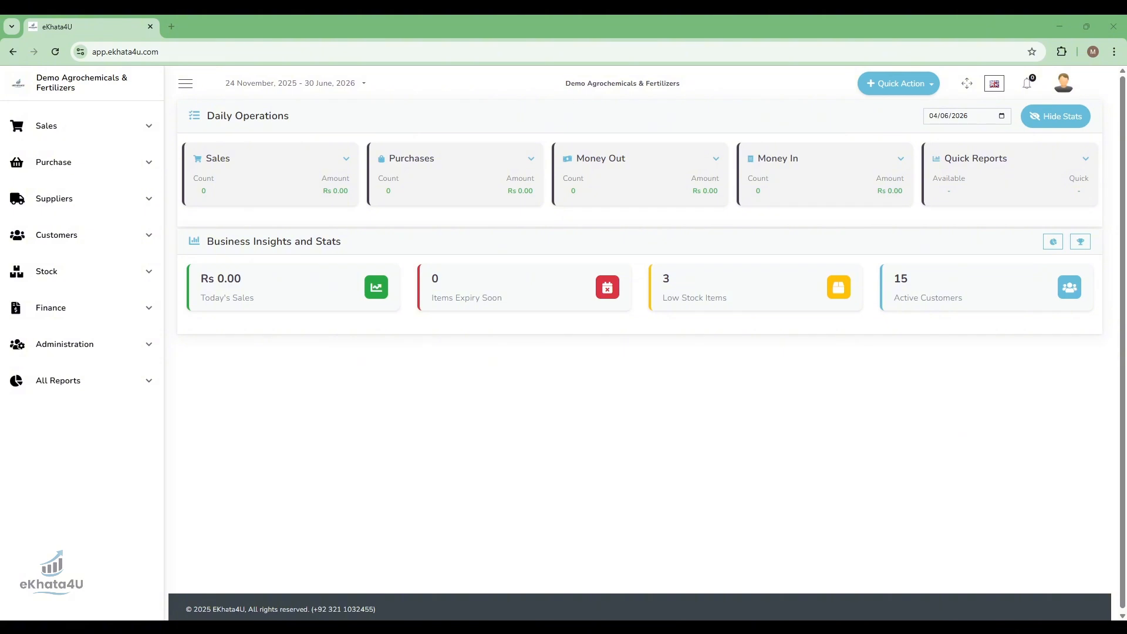
{"action": "left_click", "coordinate": [913, 84]}
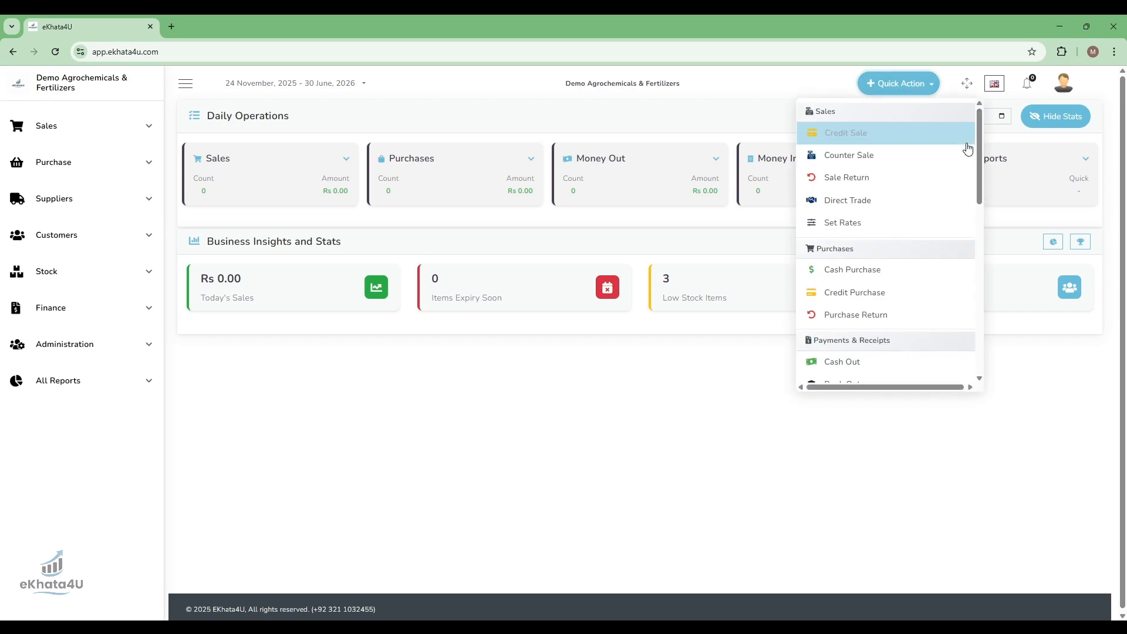
{"action": "left_click_drag", "start_coordinate": [978, 149], "coordinate": [980, 247]}
{"action": "scroll", "coordinate": [981, 248], "scroll_direction": "down", "scroll_amount": 2}
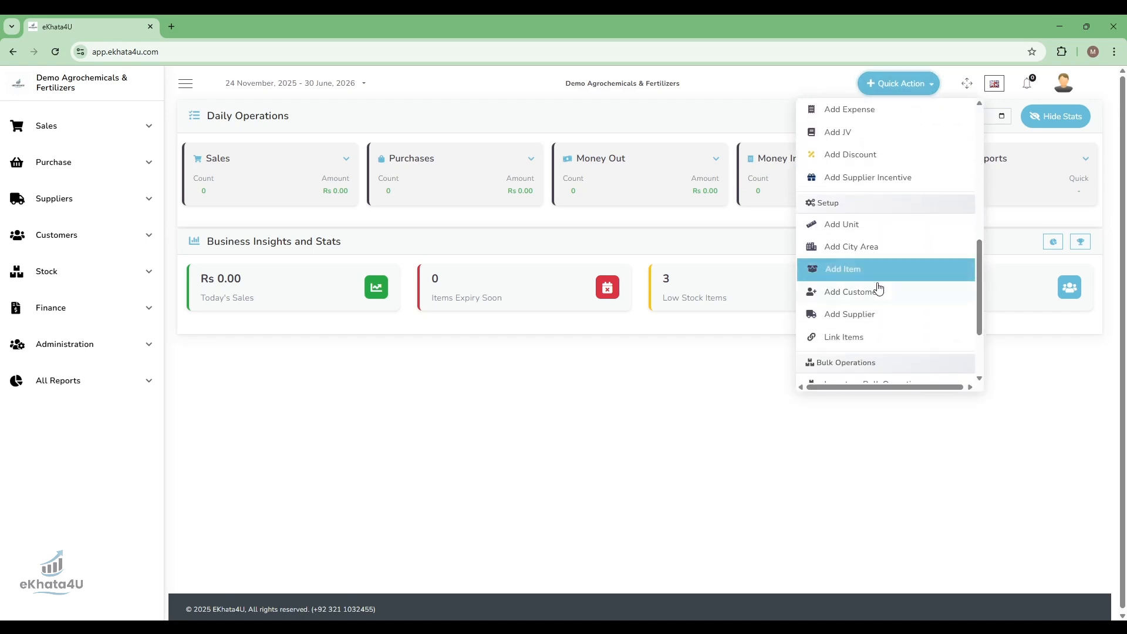
{"action": "left_click", "coordinate": [699, 120]}
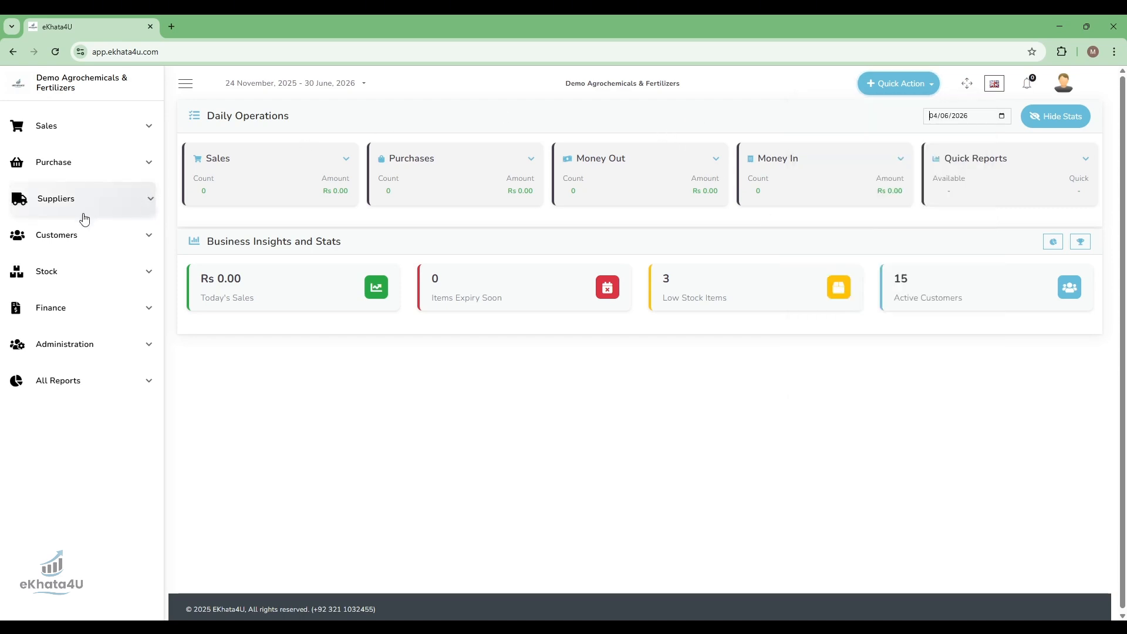
Open the customer list and start a new customer record.
{"action": "left_click", "coordinate": [79, 241]}
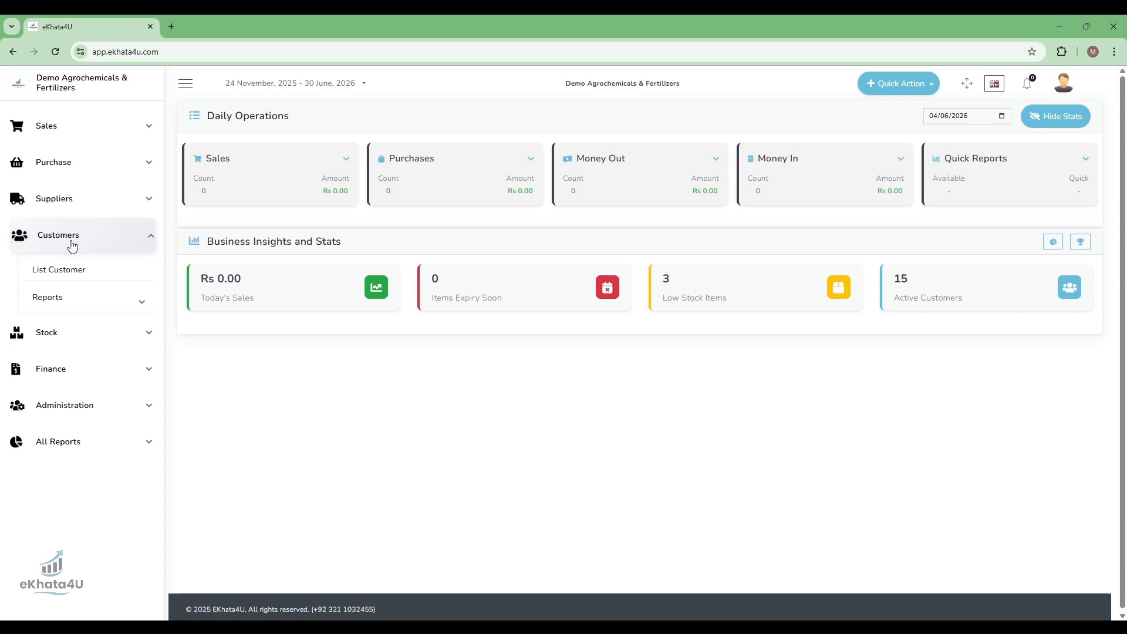
{"action": "left_click", "coordinate": [83, 279]}
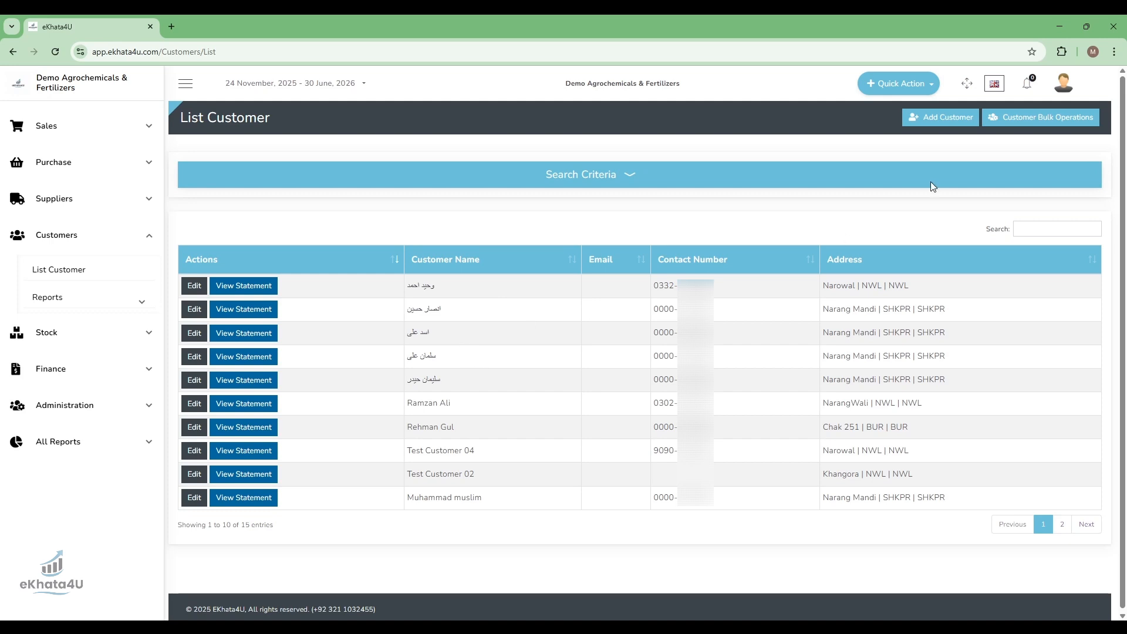
{"action": "left_click", "coordinate": [943, 122]}
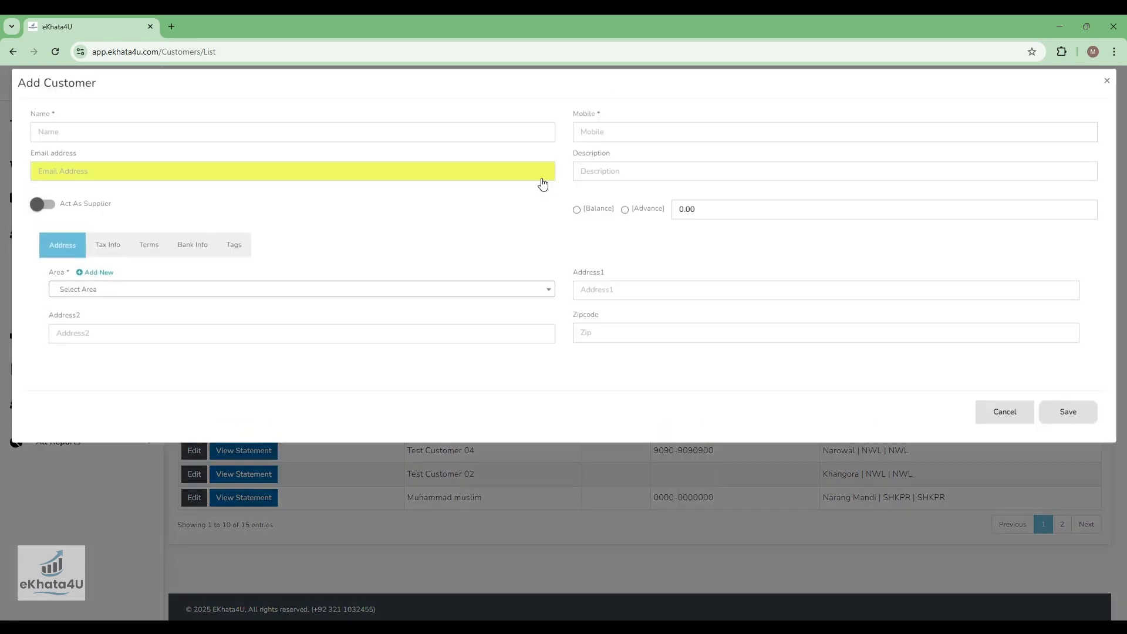
Enter the customer's name and mobile number in the new customer record.
{"action": "left_click", "coordinate": [141, 142]}
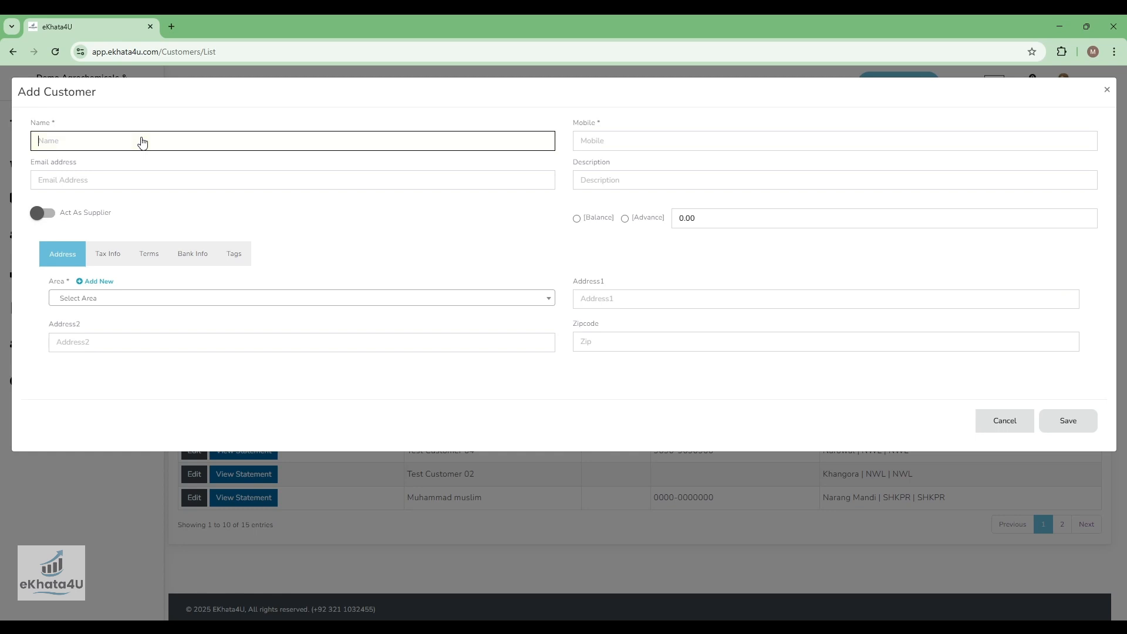
{"action": "left_click", "coordinate": [141, 142]}
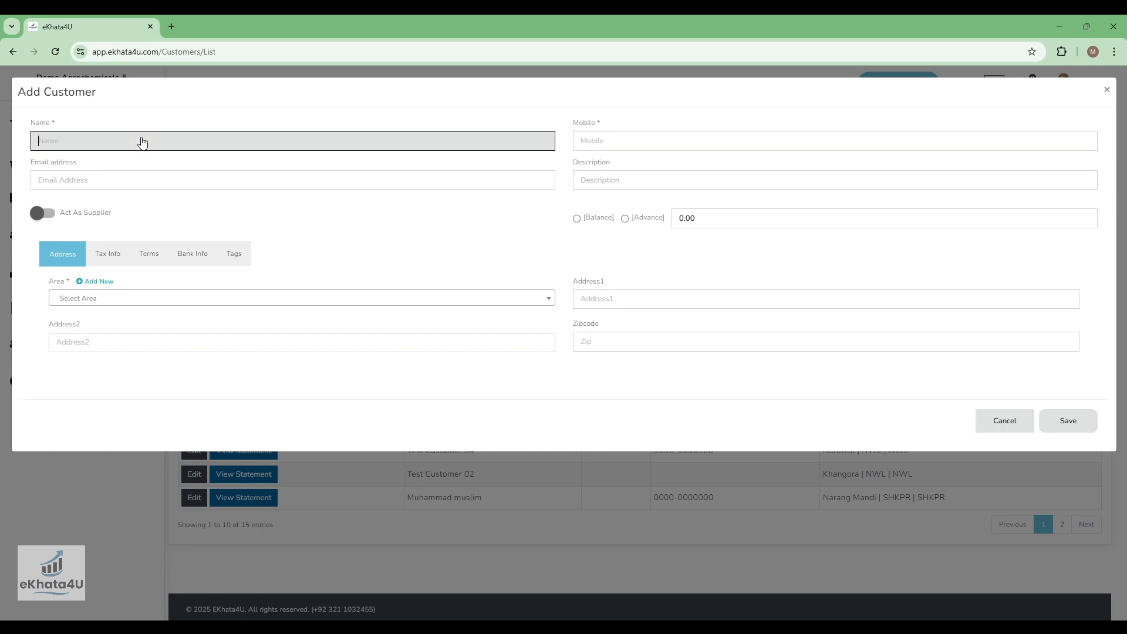
{"action": "type", "text": "M Rafiqu"}
{"action": "key", "text": "BackSpace"}
{"action": "type", "text": "qu"}
{"action": "key", "text": "ctrl+a"}
{"action": "key", "text": "Tab"}
{"action": "type", "text": "0302"}
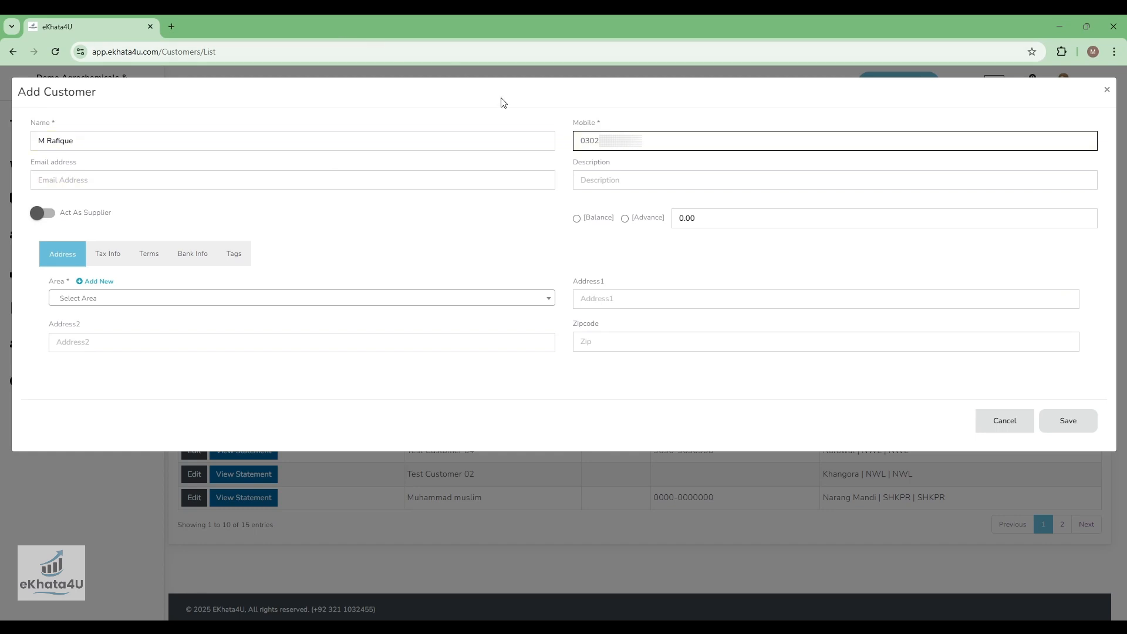
Set the customer's opening amount to 25000 and mark it as Balance.
{"action": "left_click", "coordinate": [578, 226]}
{"action": "left_click", "coordinate": [578, 222]}
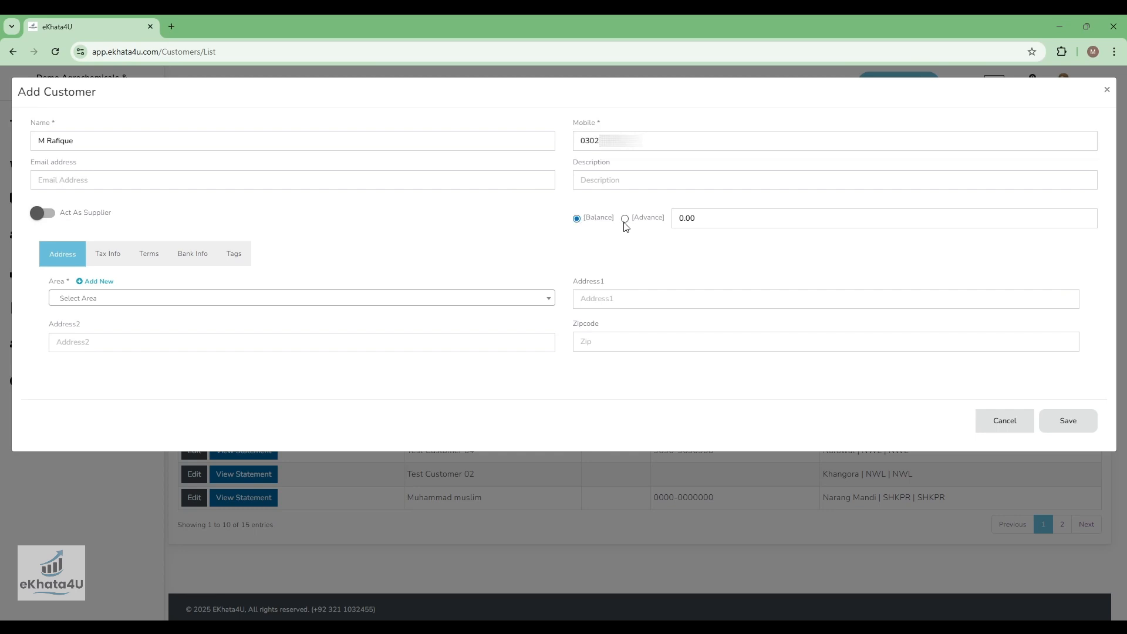
{"action": "left_click", "coordinate": [626, 219]}
{"action": "left_click", "coordinate": [707, 227]}
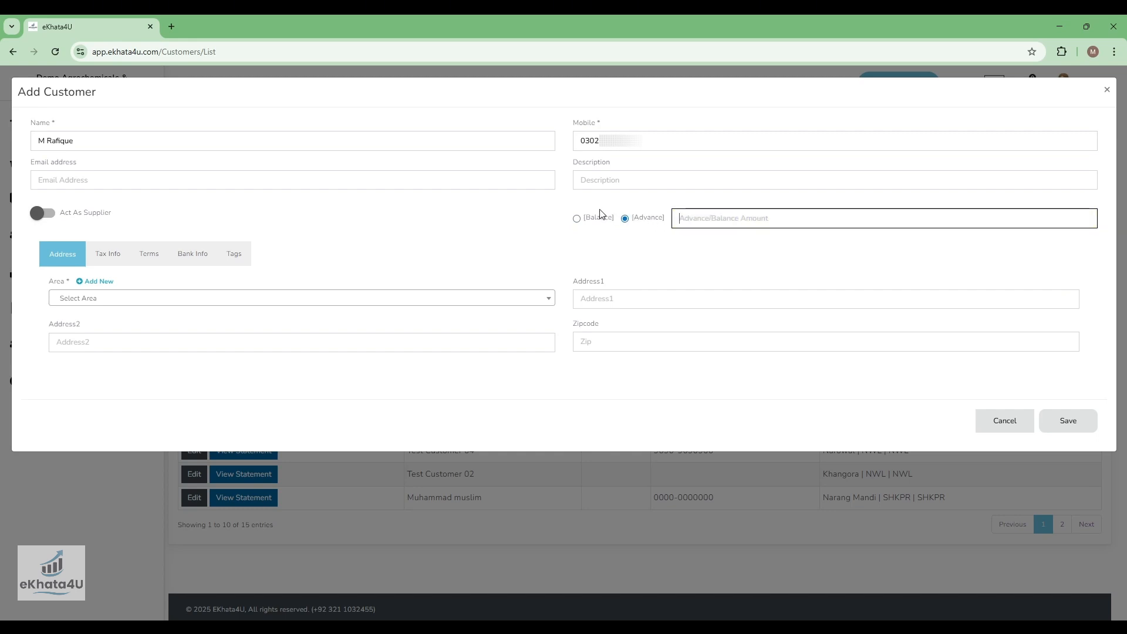
{"action": "left_click", "coordinate": [602, 217]}
{"action": "left_click", "coordinate": [724, 217]}
{"action": "type", "text": "25000"}
Set the customer's area to Lahore City City | Lahore City | Punjab | PK and fill in the Address1 field.
{"action": "left_click", "coordinate": [98, 299]}
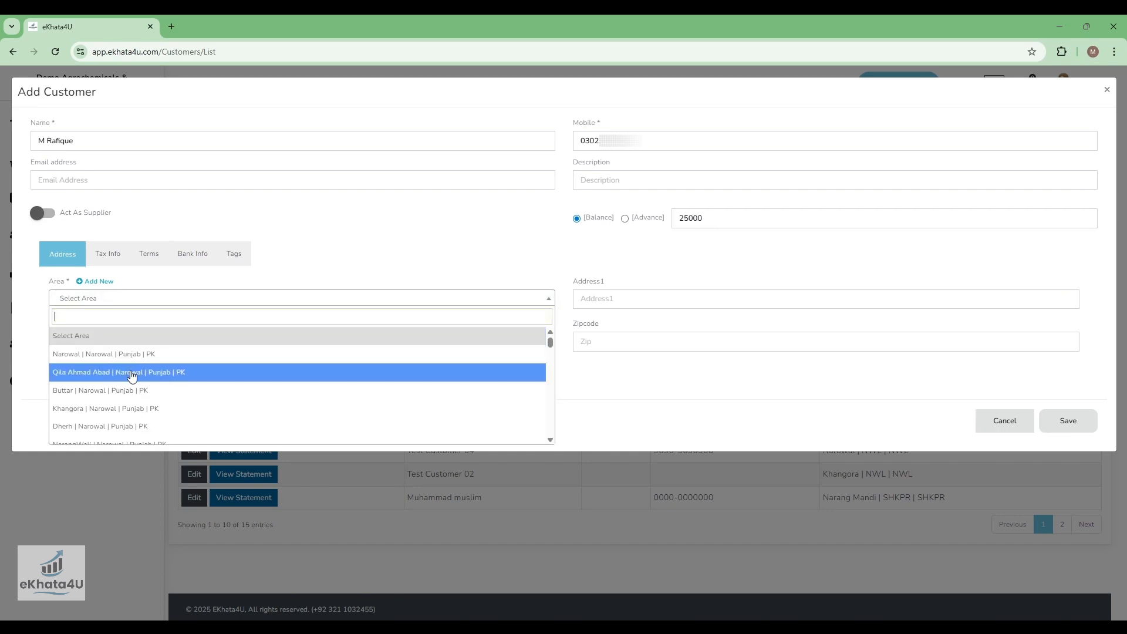
{"action": "type", "text": "lahor"}
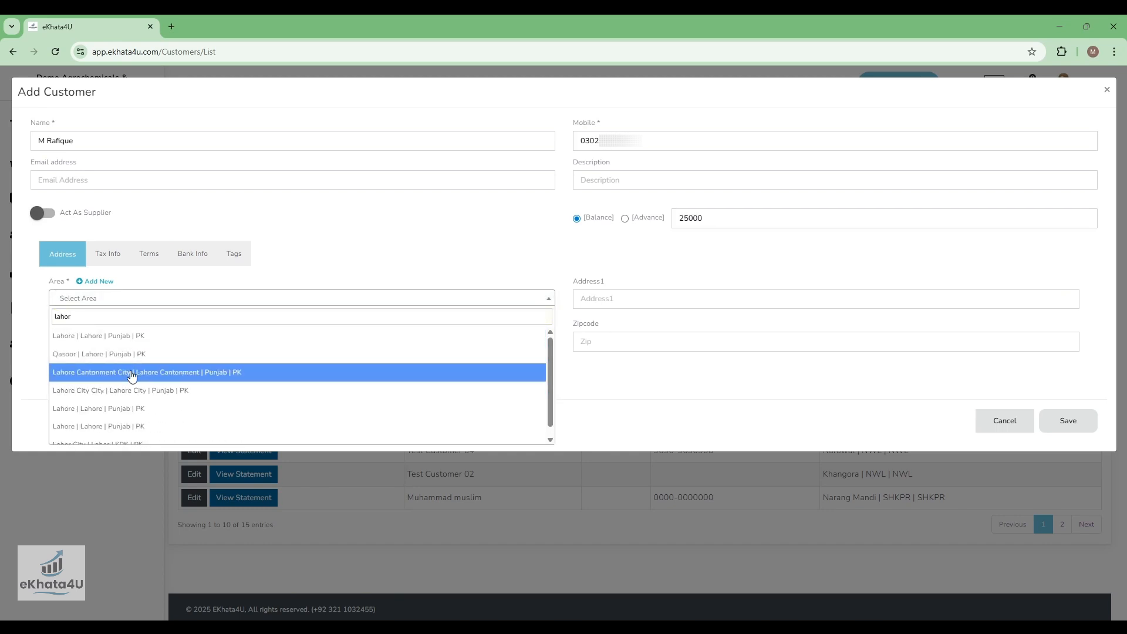
{"action": "left_click", "coordinate": [152, 391]}
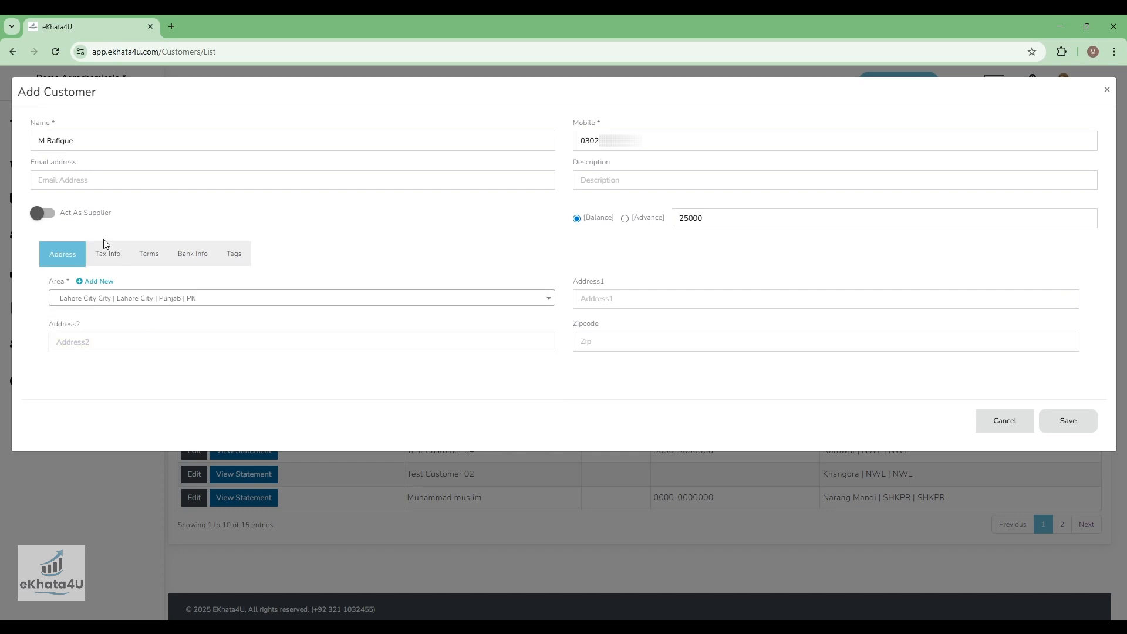
{"action": "left_click", "coordinate": [629, 309]}
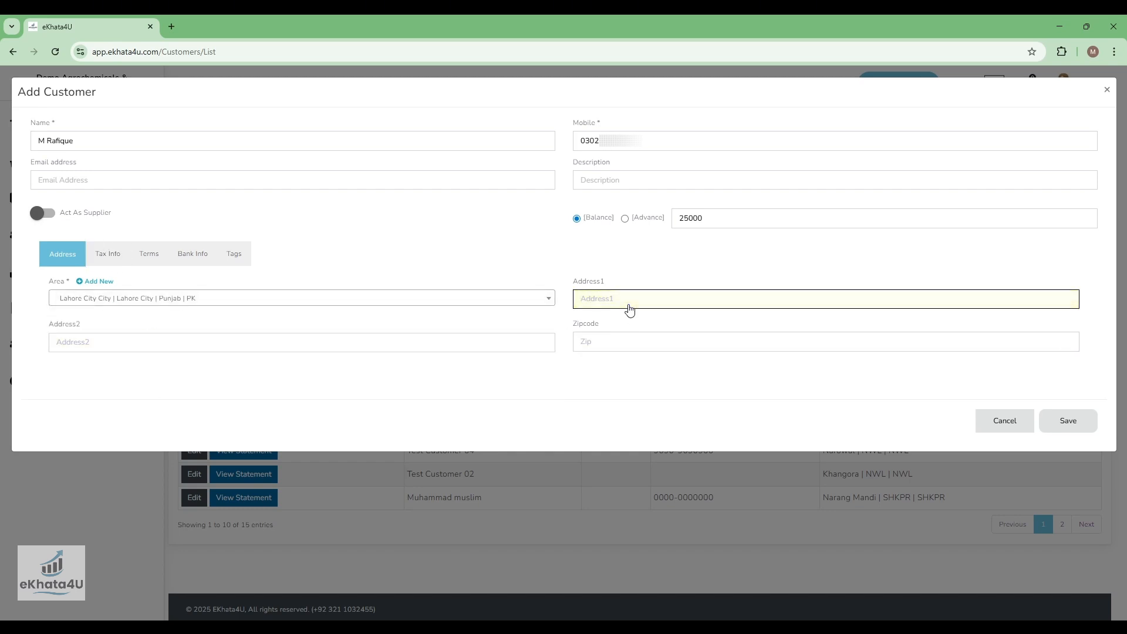
{"action": "type", "text": "main gu"}
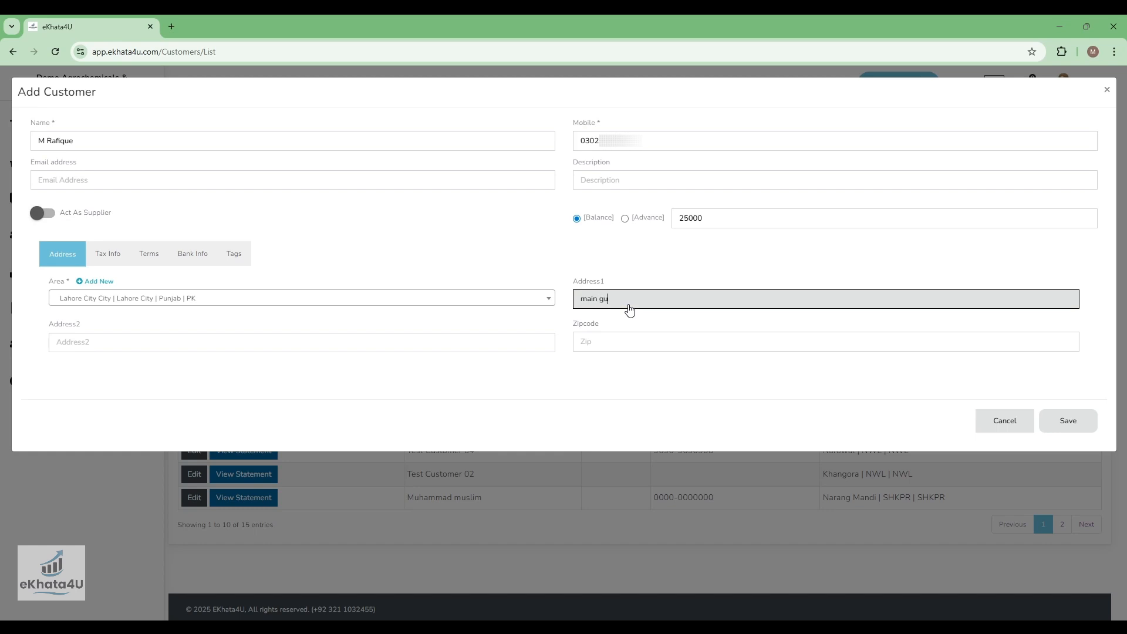
{"action": "type", "text": "lberg"}
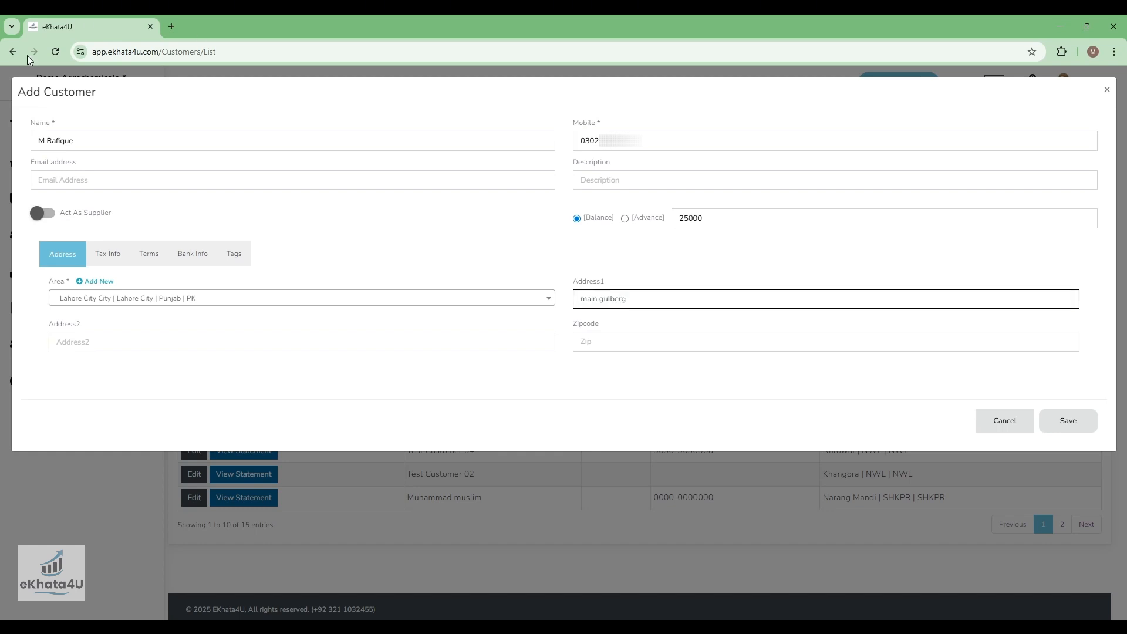
Review the tax, payment term, credit limit and bank fields of the new customer record.
{"action": "left_click", "coordinate": [106, 254]}
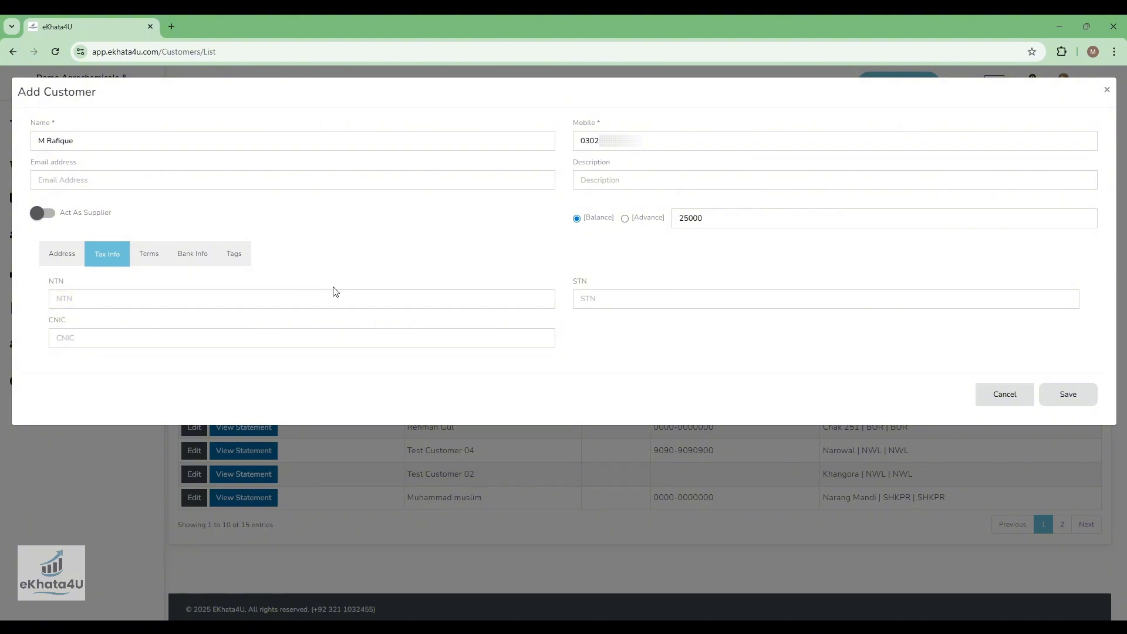
{"action": "left_click", "coordinate": [150, 257]}
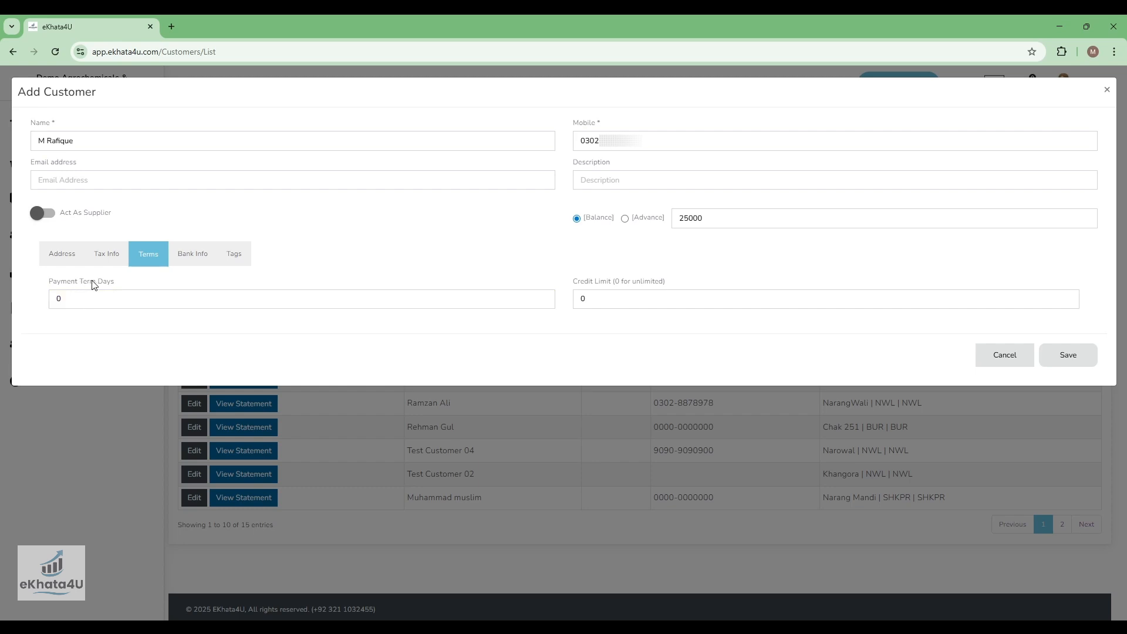
{"action": "left_click", "coordinate": [75, 300]}
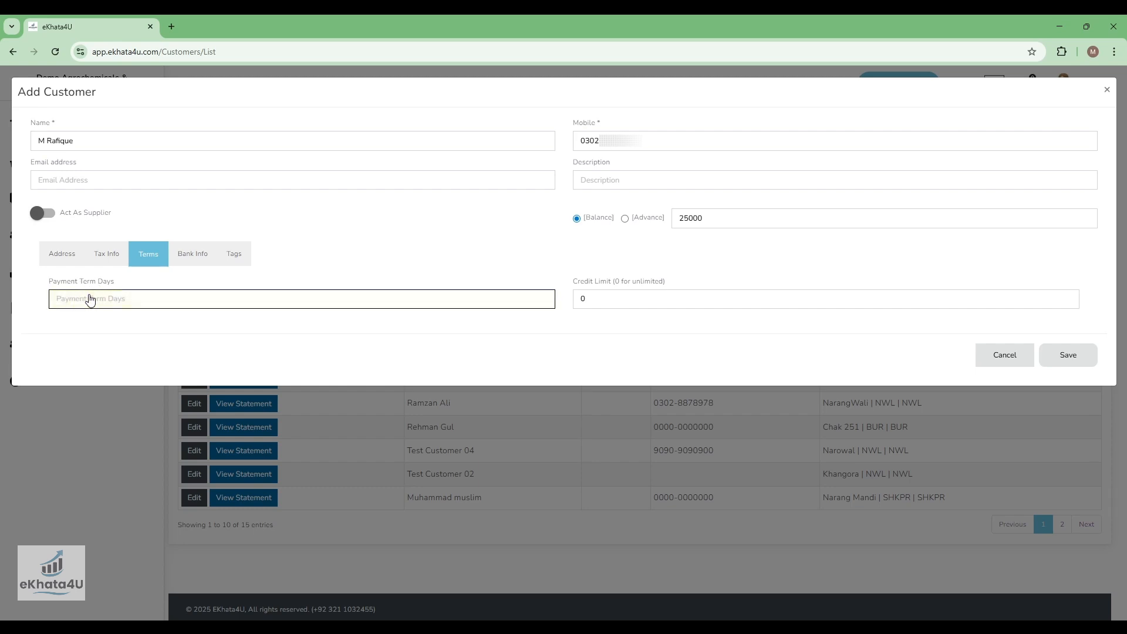
{"action": "left_click", "coordinate": [604, 305]}
{"action": "left_click", "coordinate": [605, 306]}
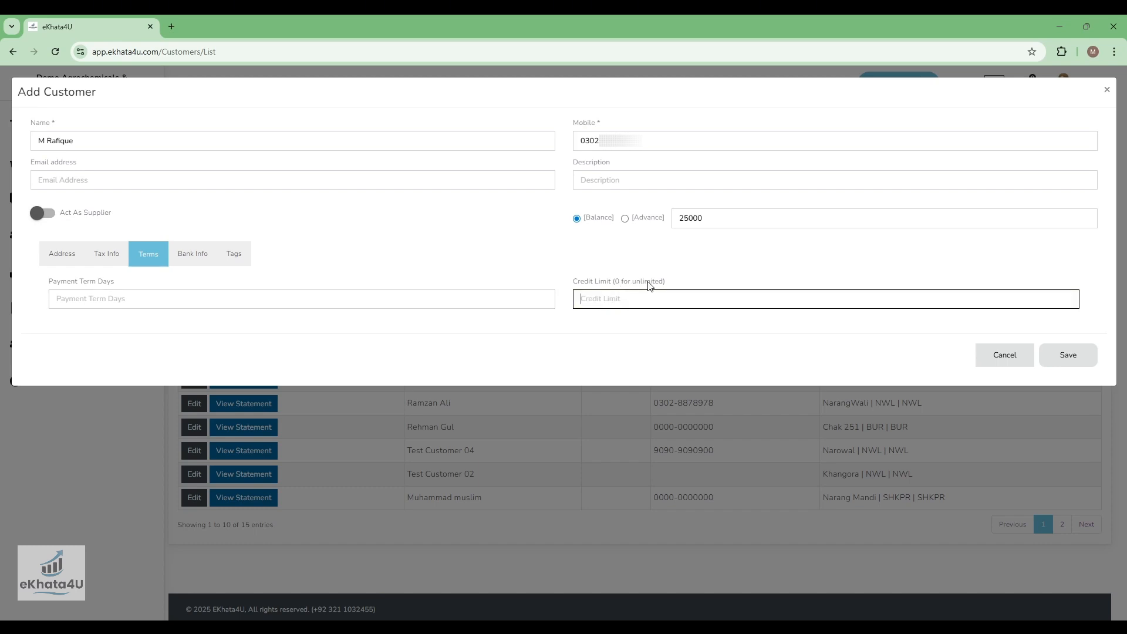
{"action": "left_click", "coordinate": [196, 261]}
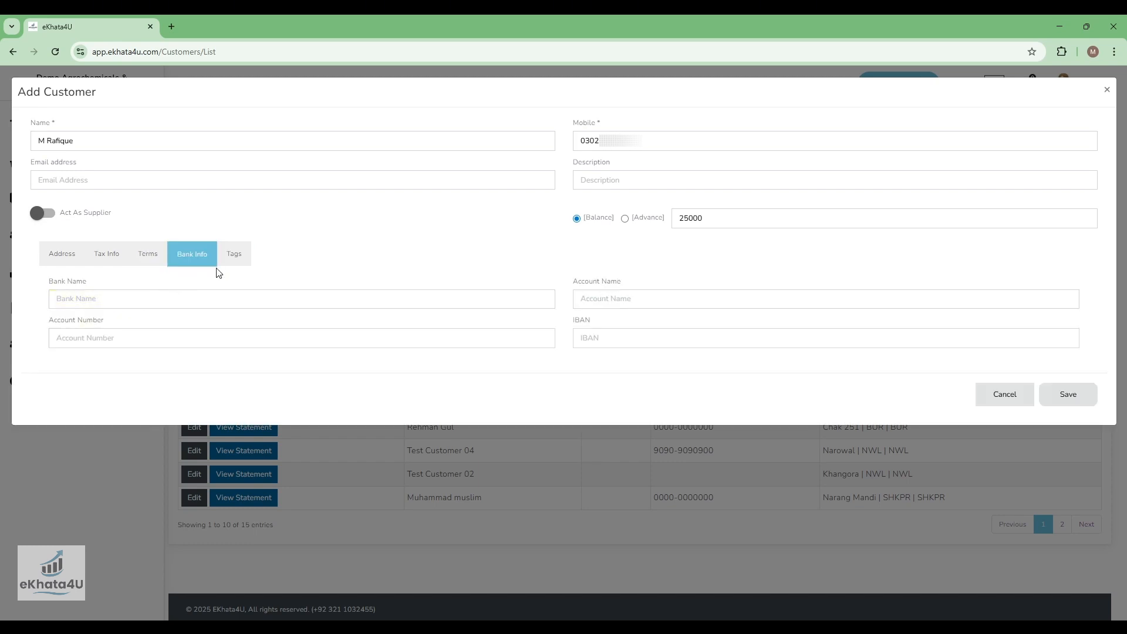
Set the customer's Tag 1 to Farmer.
{"action": "left_click", "coordinate": [235, 261]}
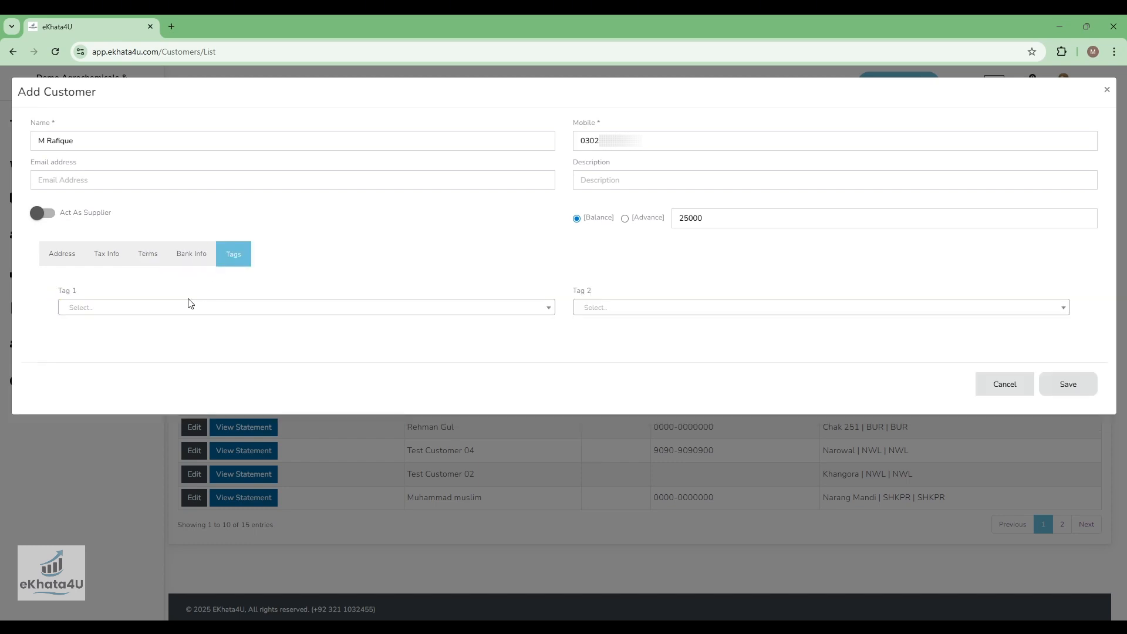
{"action": "left_click", "coordinate": [179, 307]}
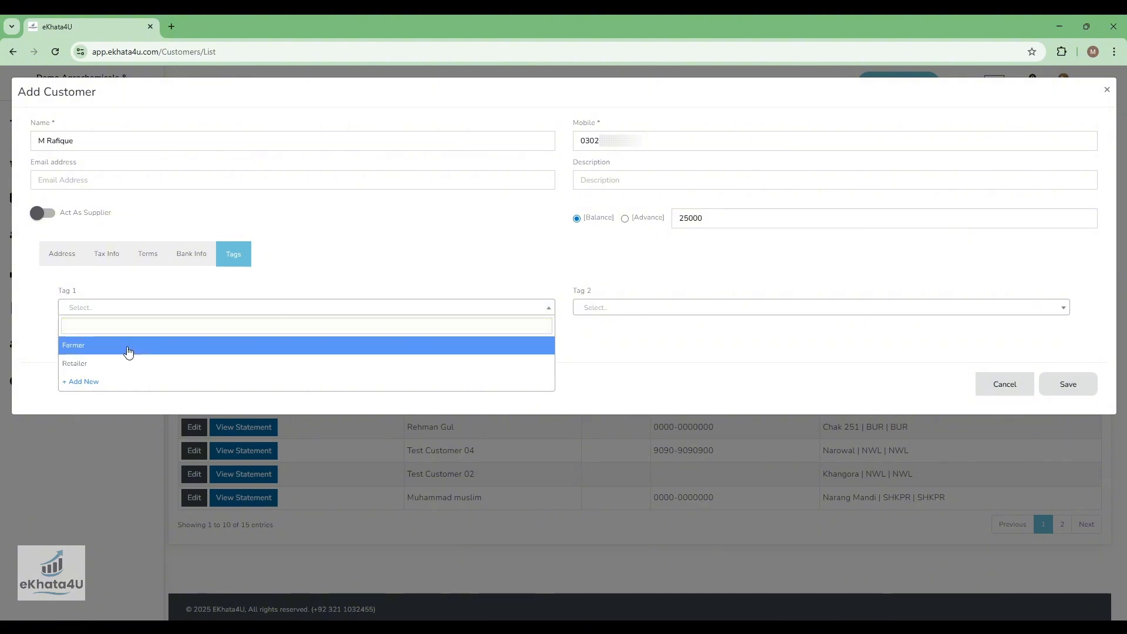
{"action": "left_click", "coordinate": [101, 349]}
{"action": "left_click", "coordinate": [323, 245]}
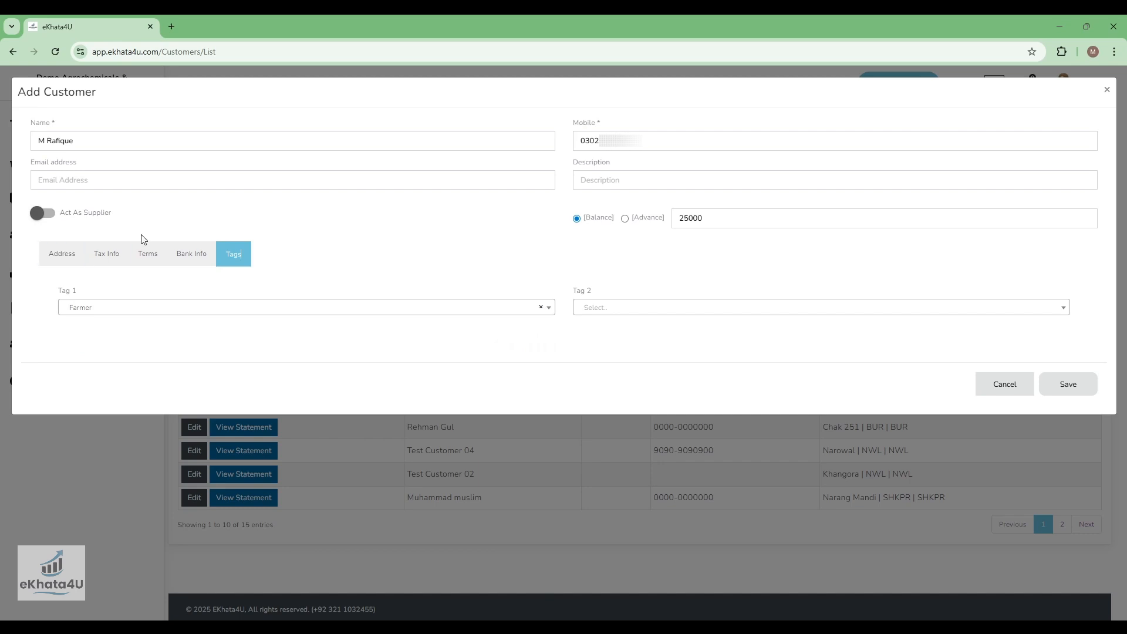
Enable Act As Supplier for the customer and try to save the record.
{"action": "left_click", "coordinate": [70, 255]}
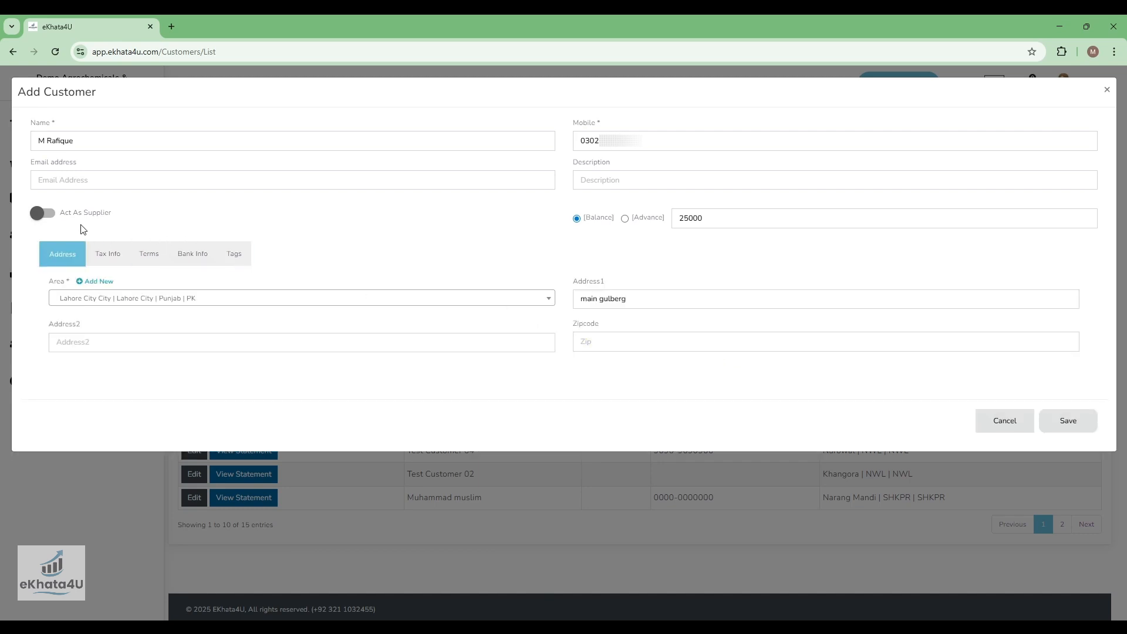
{"action": "left_click", "coordinate": [50, 216]}
{"action": "left_click", "coordinate": [49, 216]}
{"action": "left_click", "coordinate": [50, 217]}
{"action": "left_click", "coordinate": [1067, 425]}
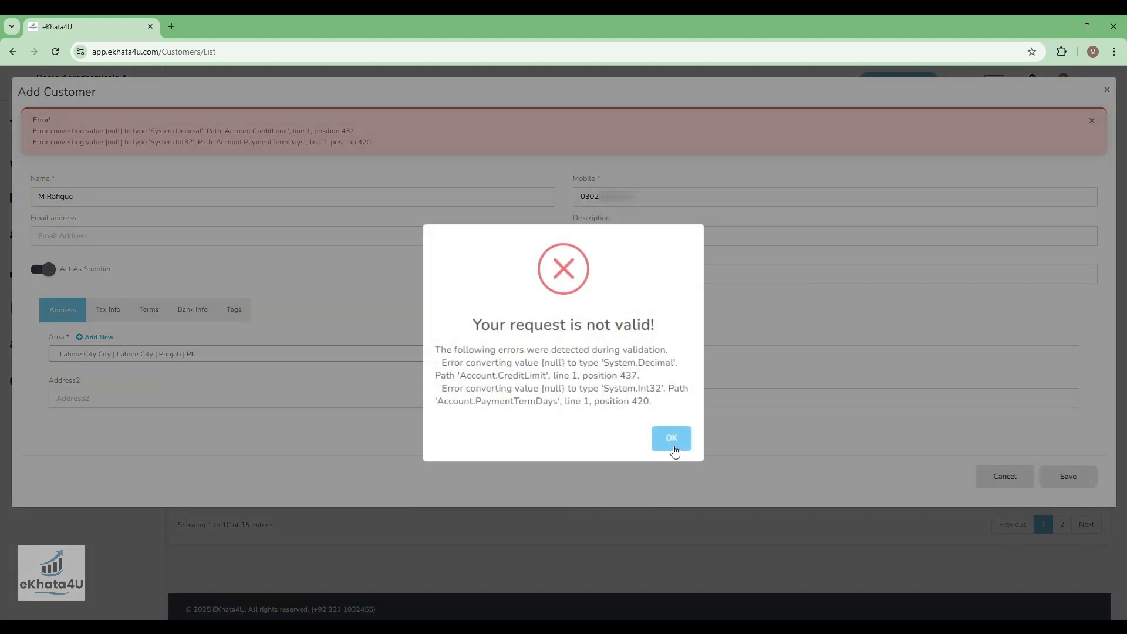
{"action": "left_click", "coordinate": [671, 439]}
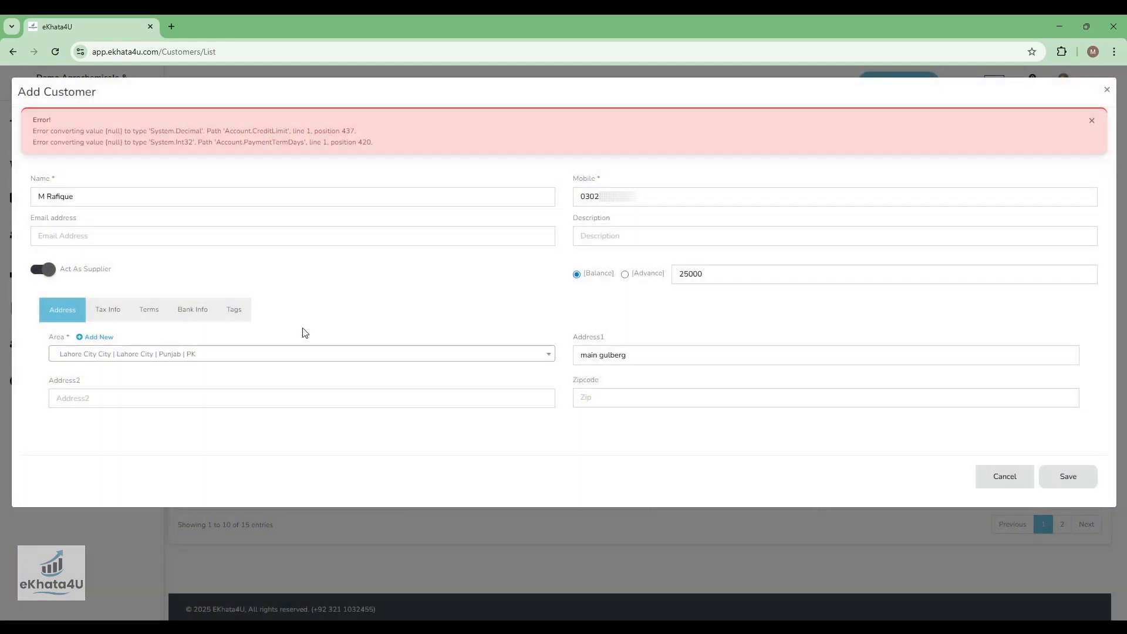
Set the customer's payment term days to 22 and the credit limit to 0.
{"action": "left_click", "coordinate": [195, 321]}
{"action": "left_click", "coordinate": [160, 317]}
{"action": "left_click", "coordinate": [141, 355]}
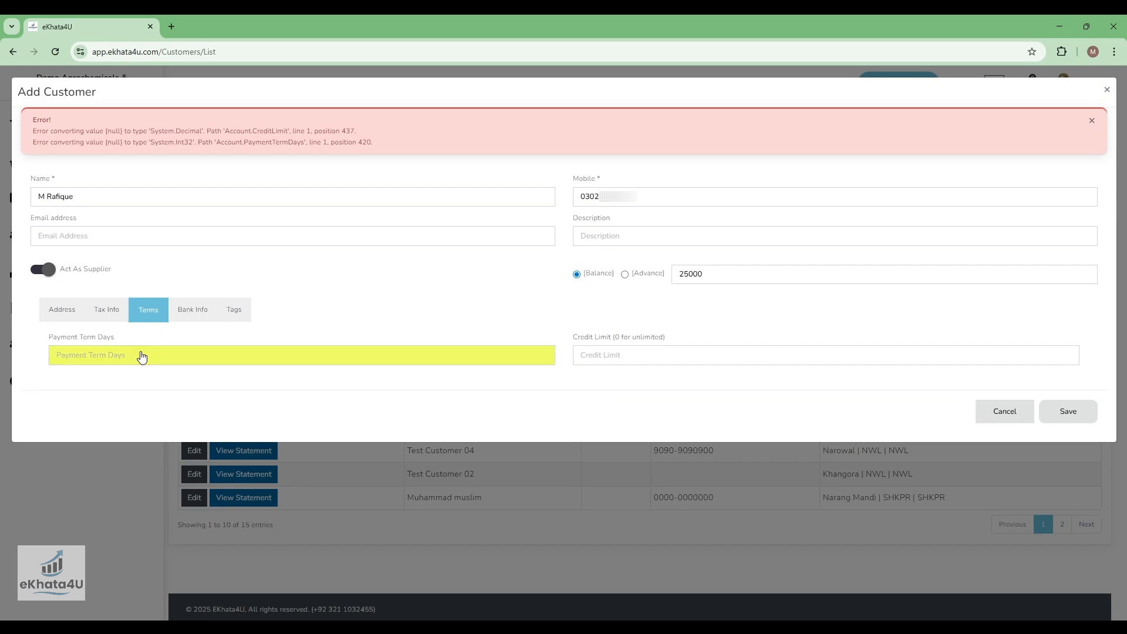
{"action": "type", "text": "0"}
{"action": "key", "text": "Tab"}
{"action": "type", "text": "0"}
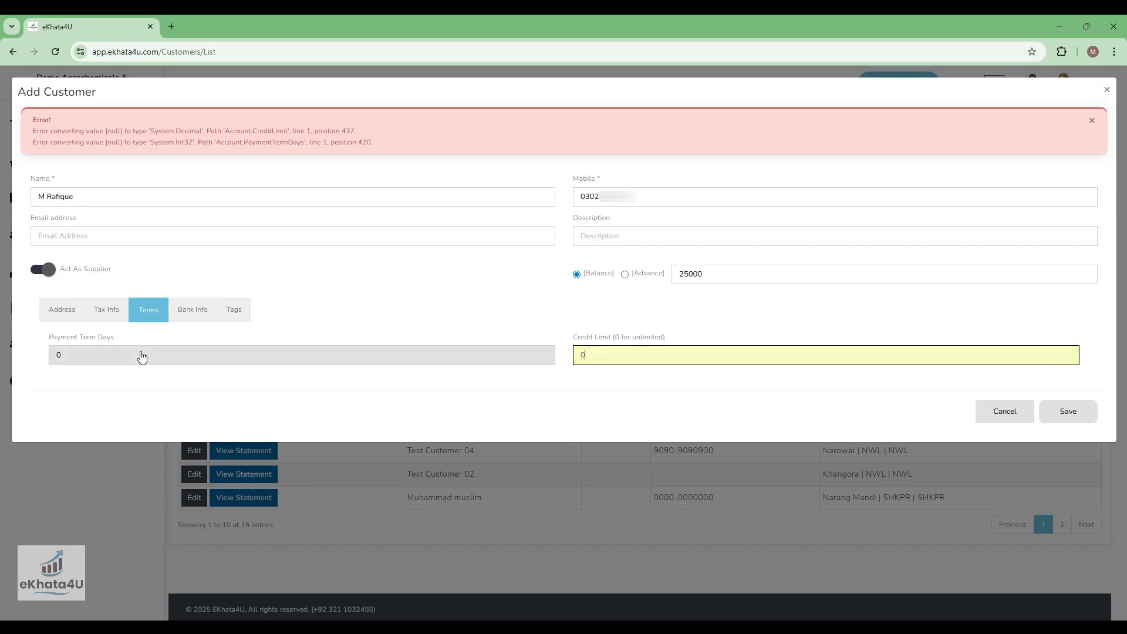
{"action": "left_click", "coordinate": [142, 357]}
{"action": "type", "text": "22"}
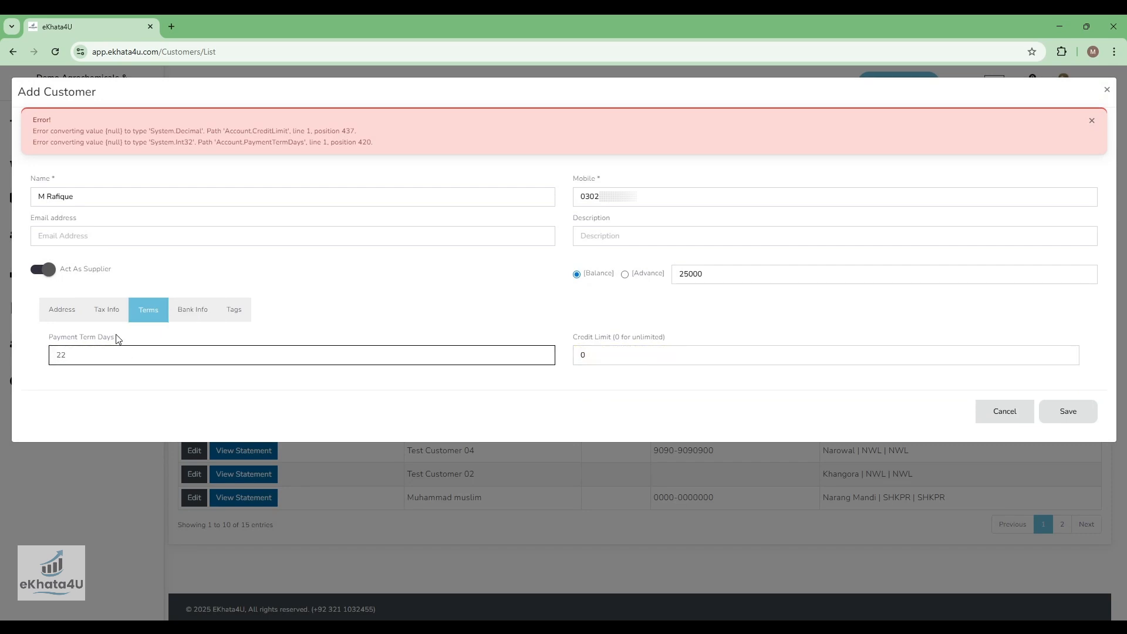
Save the new customer record, leave the form and reload the customer list.
{"action": "left_click", "coordinate": [1058, 414]}
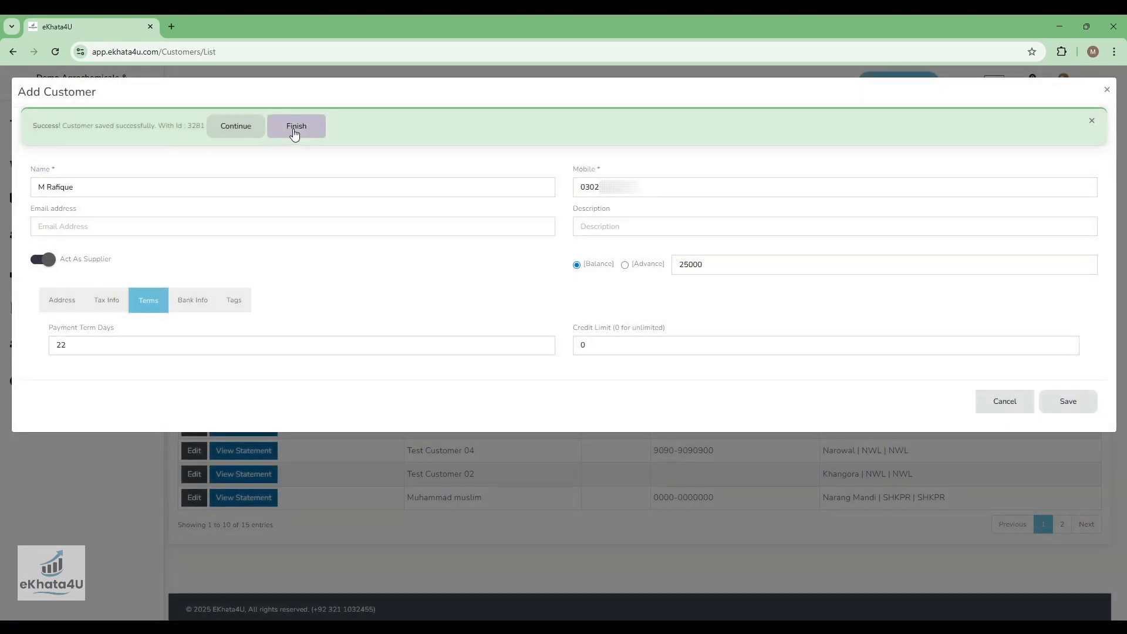
{"action": "left_click", "coordinate": [252, 133]}
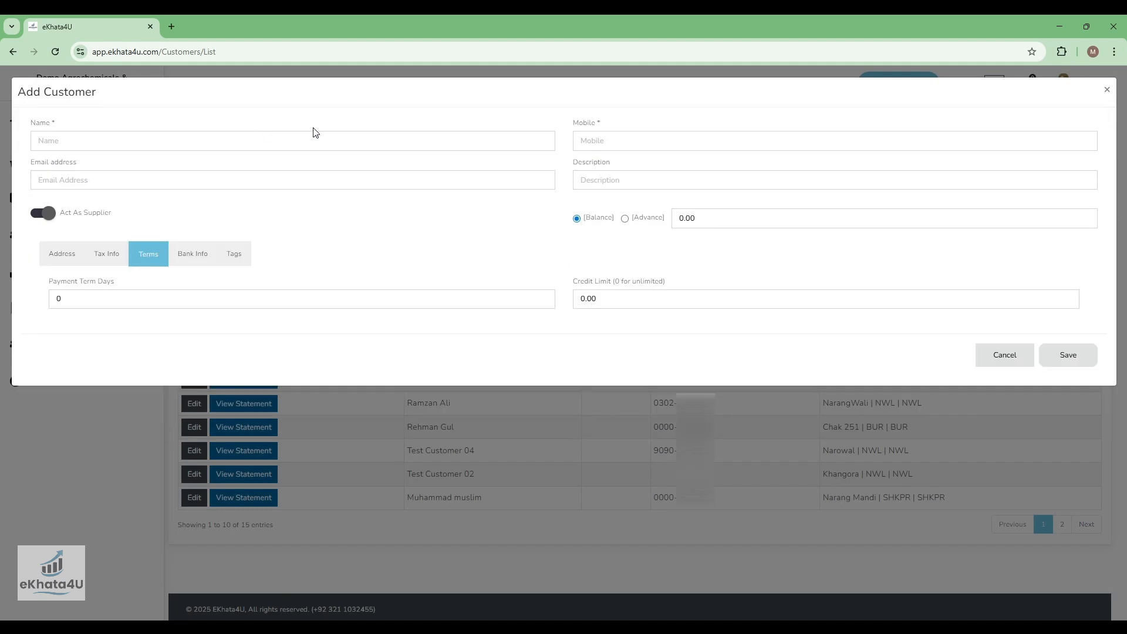
{"action": "left_click", "coordinate": [1107, 89]}
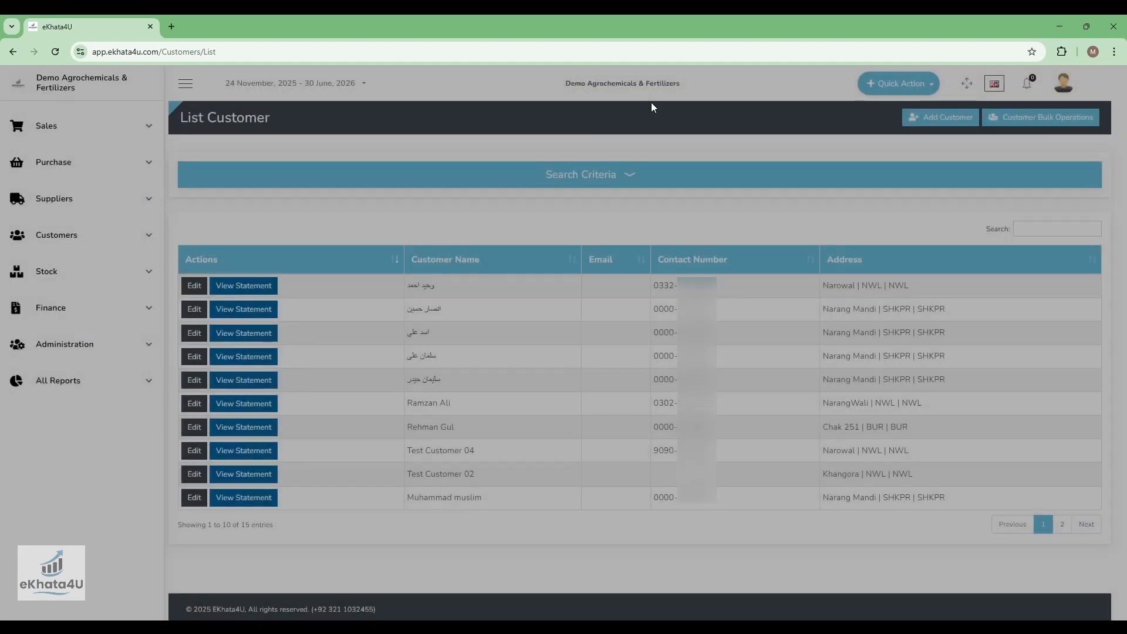
{"action": "left_click", "coordinate": [56, 52]}
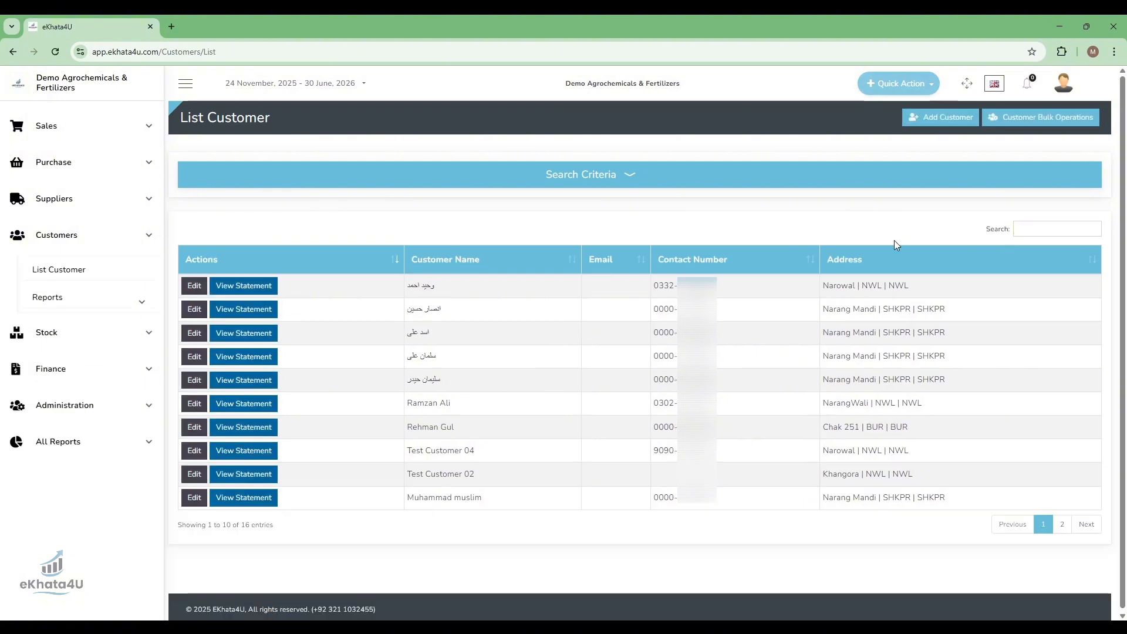
Search the customer list for the newly added customer by the first letters of the name.
{"action": "left_click", "coordinate": [1047, 230]}
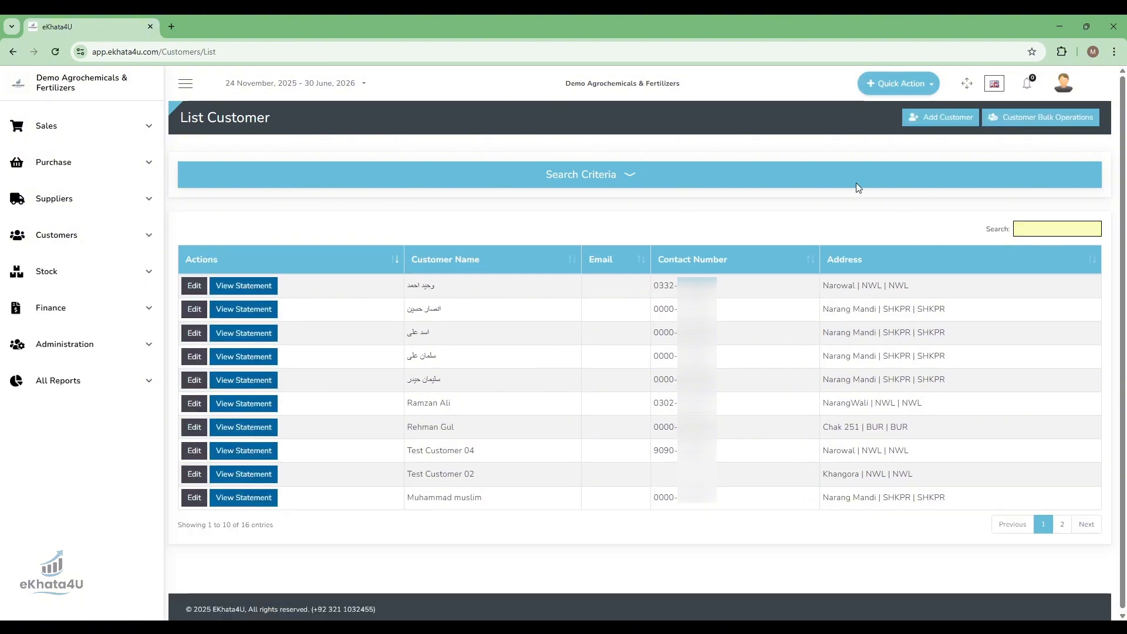
{"action": "type", "text": "M Rfa"}
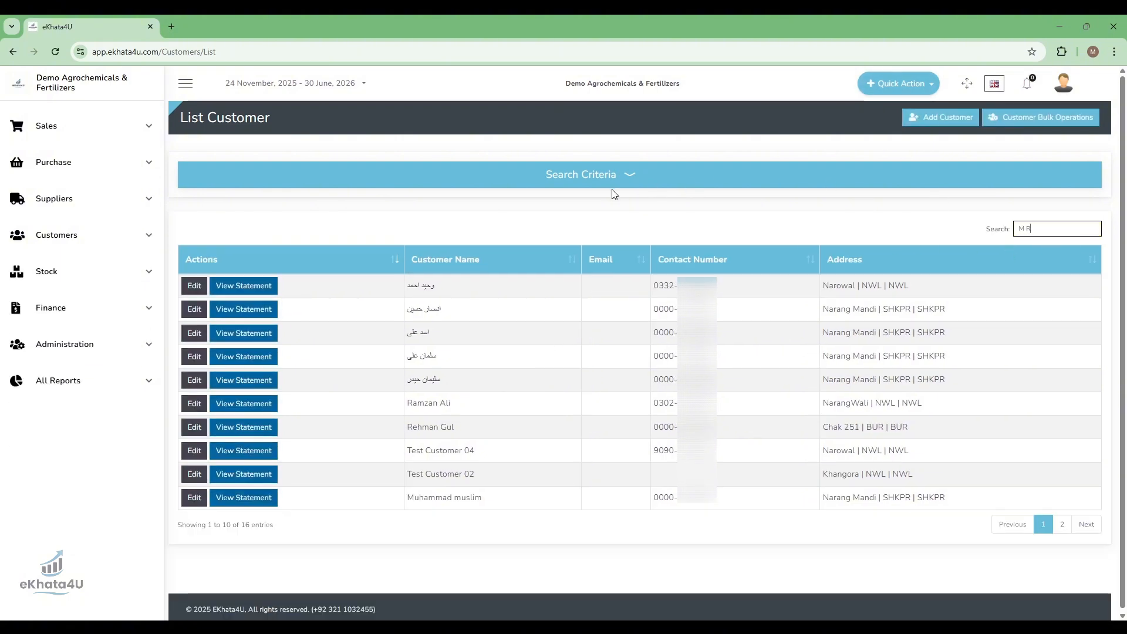
{"action": "key", "text": "BackSpace"}
{"action": "type", "text": "af"}
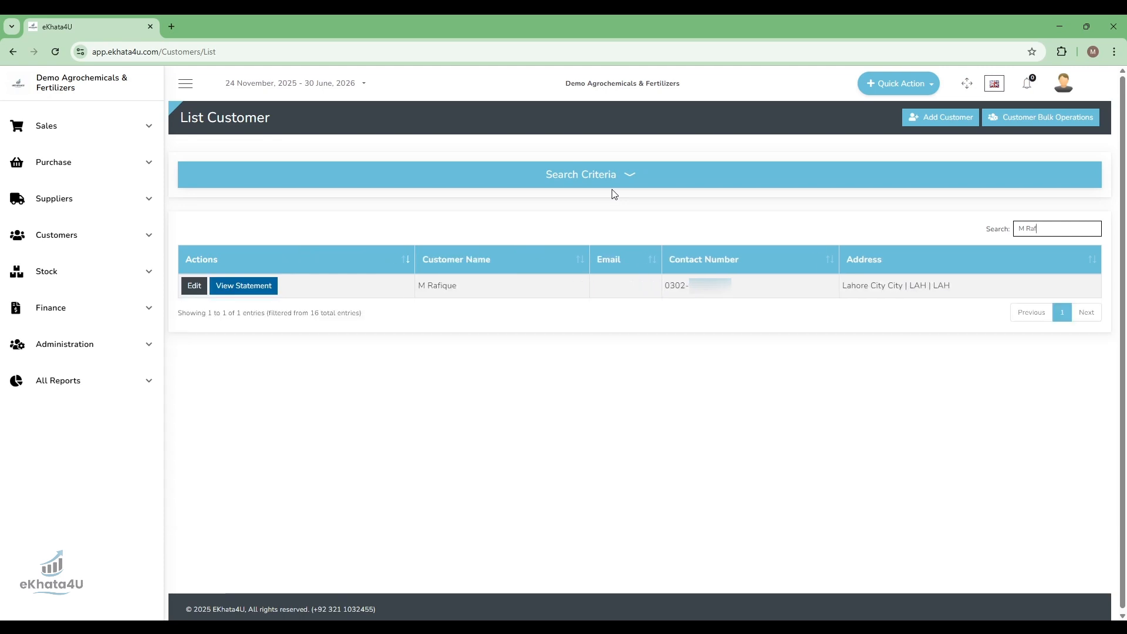
Open the new customer's account ledger statement as a PDF, leaving the date range empty.
{"action": "left_click", "coordinate": [249, 290]}
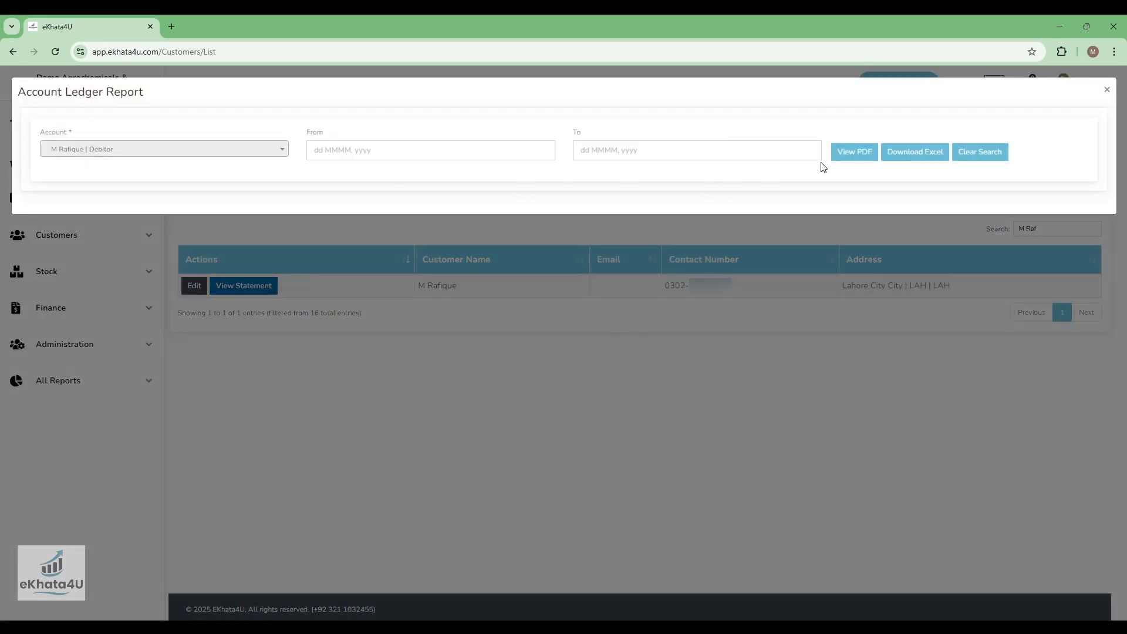
{"action": "left_click", "coordinate": [846, 154]}
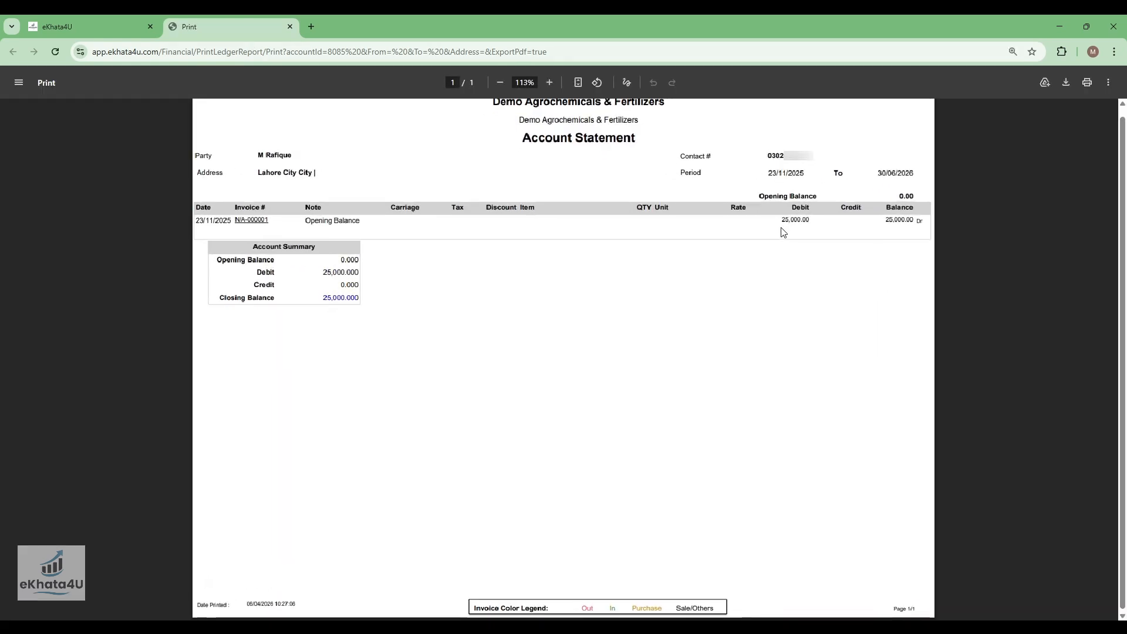
{"action": "scroll", "coordinate": [780, 233], "scroll_direction": "up", "scroll_amount": 1}
{"action": "scroll", "coordinate": [831, 215], "scroll_direction": "up", "scroll_amount": 1}
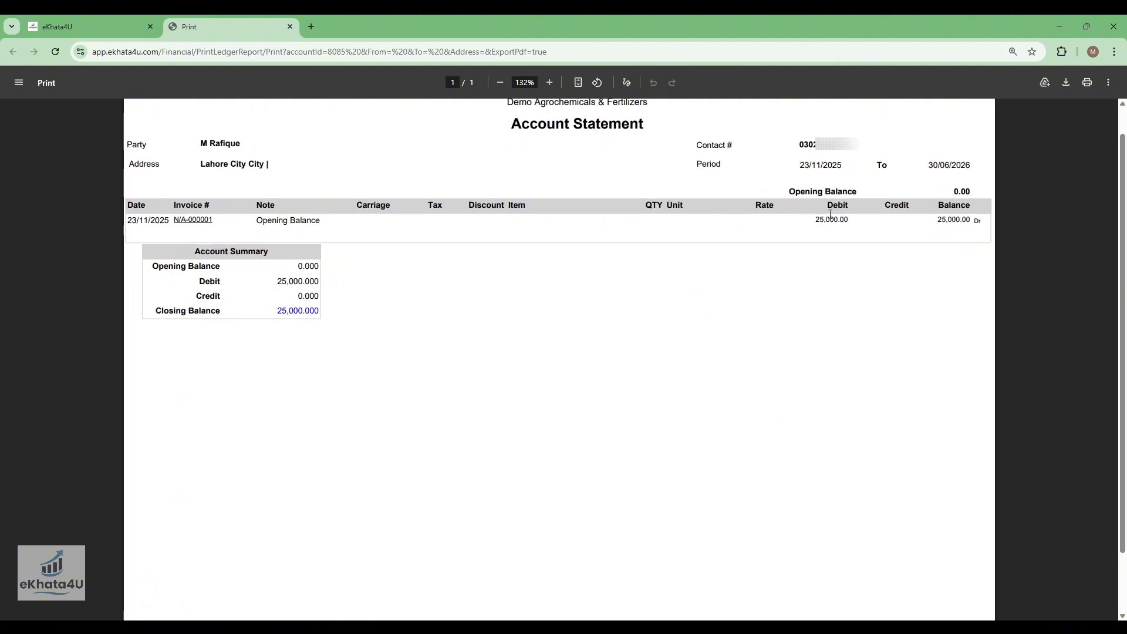
Check the opening balance debit and closing balance on the statement, and return to the customer list with the ledger report closed.
{"action": "left_click_drag", "start_coordinate": [815, 220], "coordinate": [853, 215]}
{"action": "left_click_drag", "start_coordinate": [276, 310], "coordinate": [322, 304]}
{"action": "left_click", "coordinate": [362, 306]}
{"action": "left_click", "coordinate": [110, 24]}
{"action": "left_click", "coordinate": [1107, 89]}
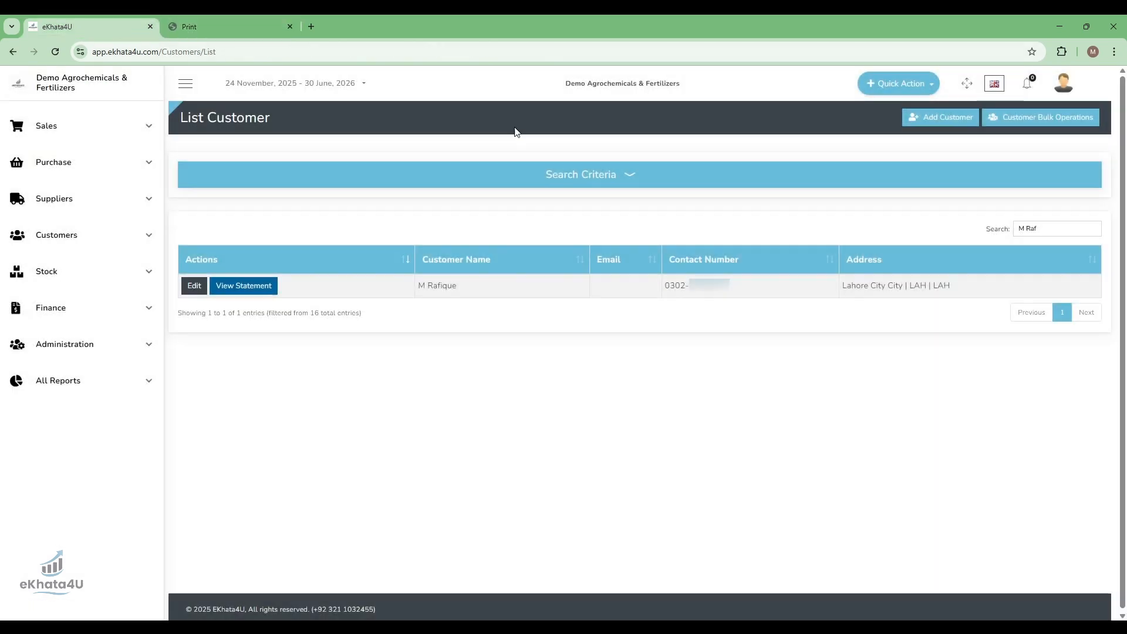
Generate the All Account Balances quick report from the dashboard as a PDF, filtered to Customer accounts.
{"action": "left_click", "coordinate": [599, 91]}
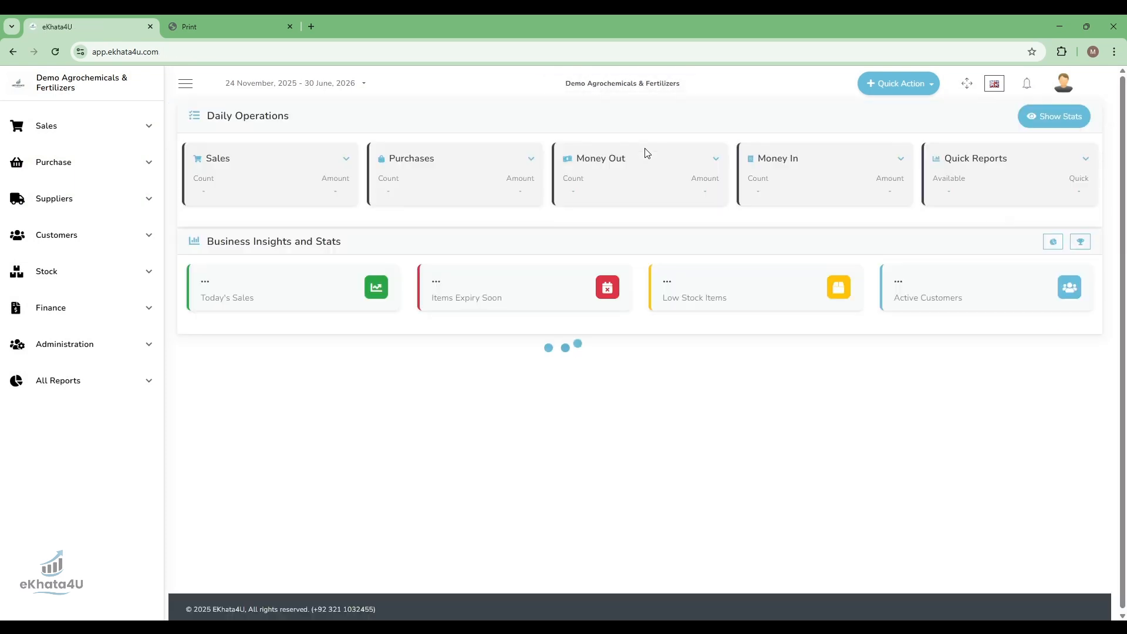
{"action": "left_click", "coordinate": [1085, 160]}
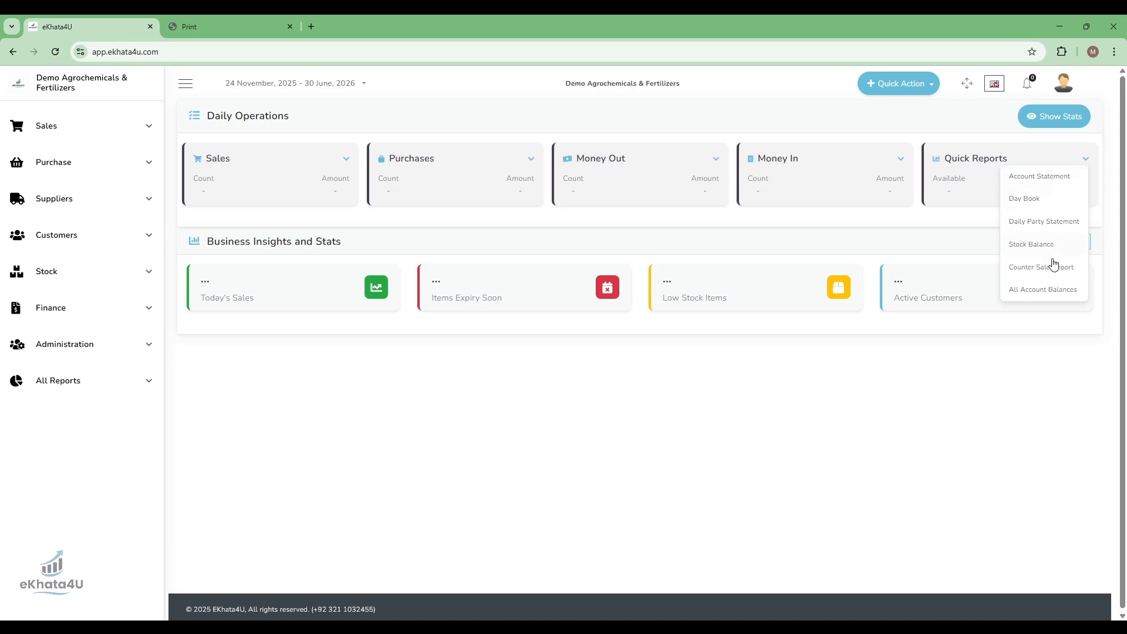
{"action": "left_click", "coordinate": [1037, 294]}
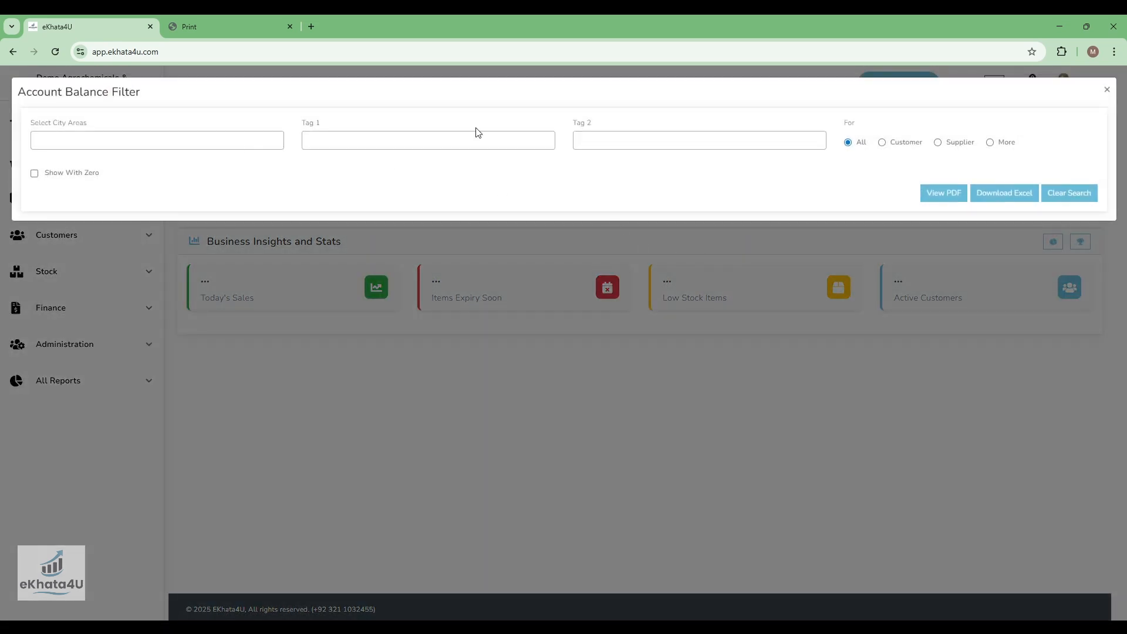
{"action": "left_click", "coordinate": [909, 148]}
{"action": "left_click", "coordinate": [943, 194]}
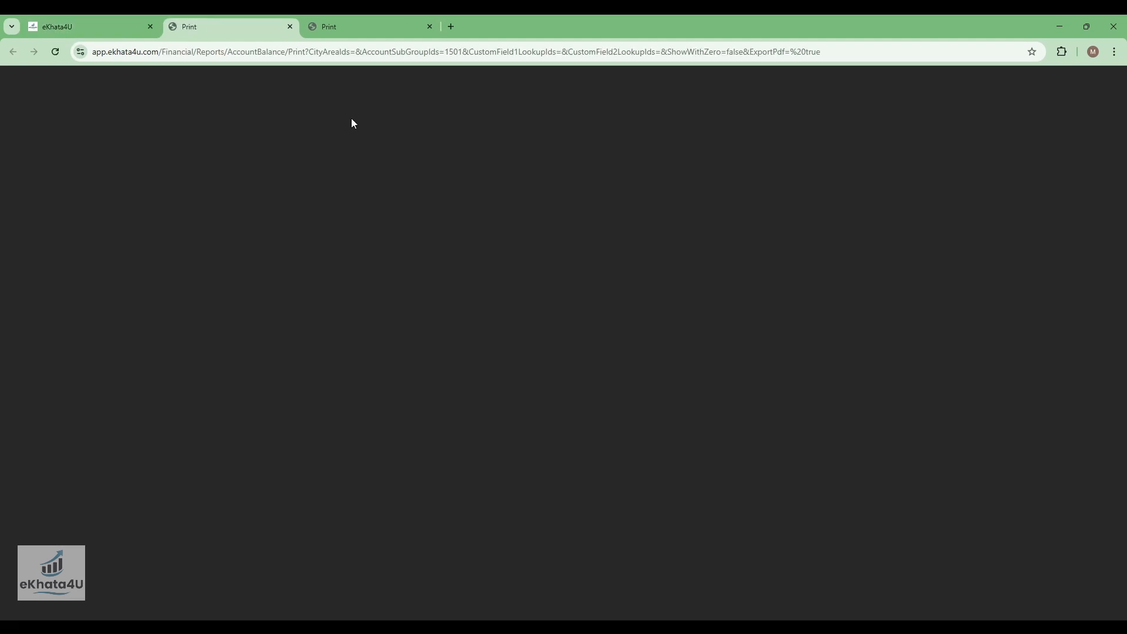
Check the new customer's entry and balance in the account balance report, and return to the dashboard with the filter closed.
{"action": "scroll", "coordinate": [459, 219], "scroll_direction": "up", "scroll_amount": 3}
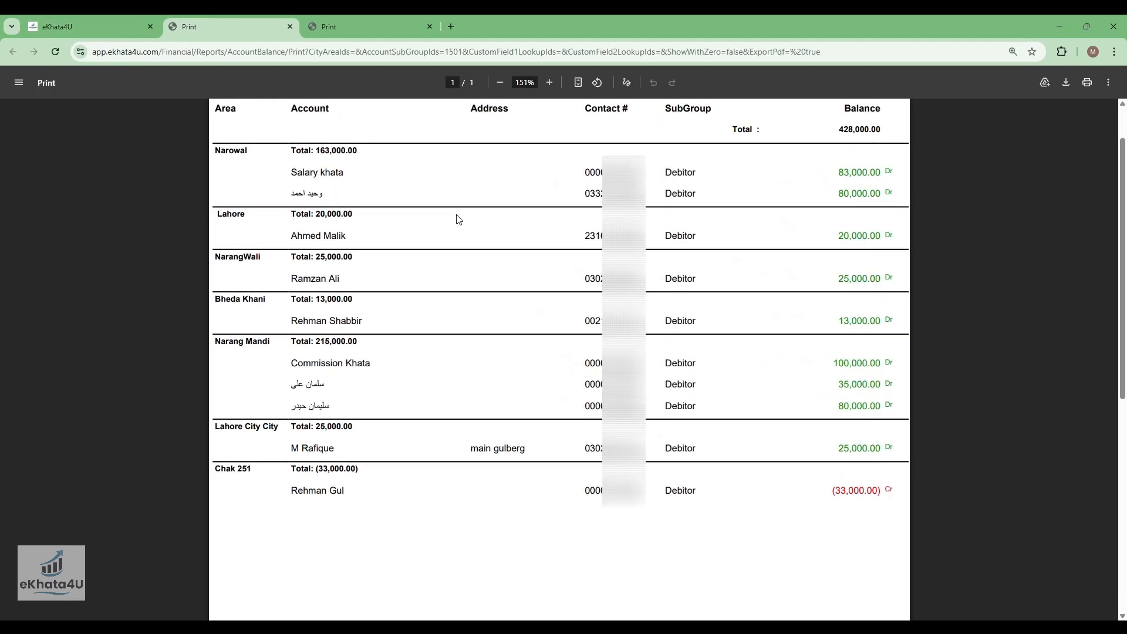
{"action": "left_click", "coordinate": [527, 82]}
{"action": "left_click_drag", "start_coordinate": [292, 448], "coordinate": [318, 448]}
{"action": "left_click_drag", "start_coordinate": [837, 448], "coordinate": [886, 448]}
{"action": "left_click", "coordinate": [889, 448]}
{"action": "left_click", "coordinate": [860, 453]}
{"action": "left_click", "coordinate": [93, 24]}
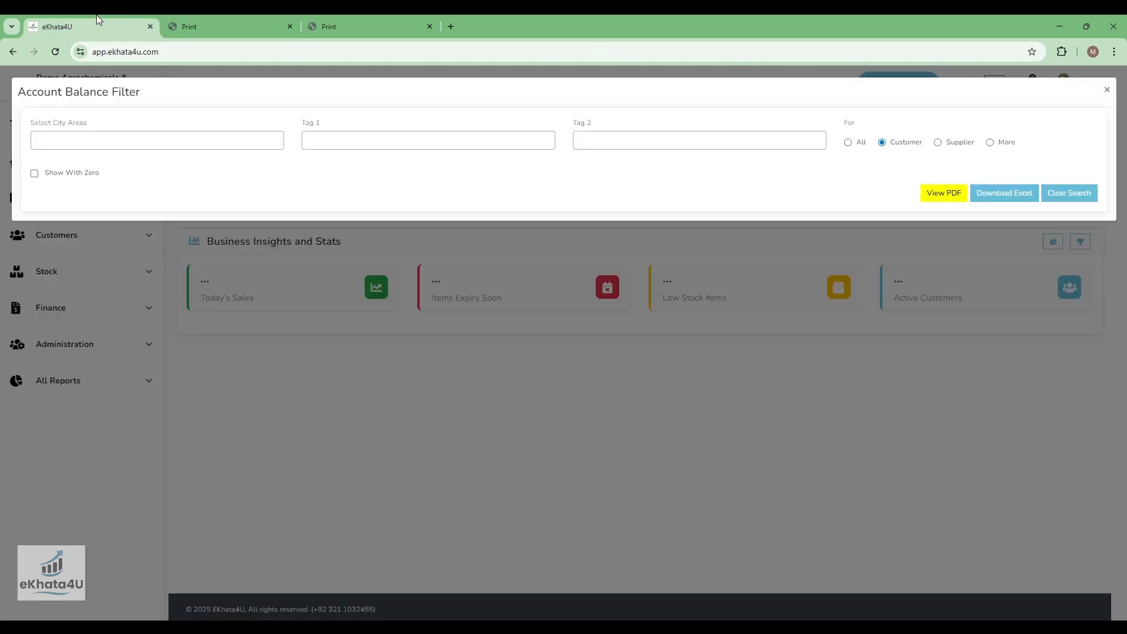
{"action": "left_click", "coordinate": [1106, 91]}
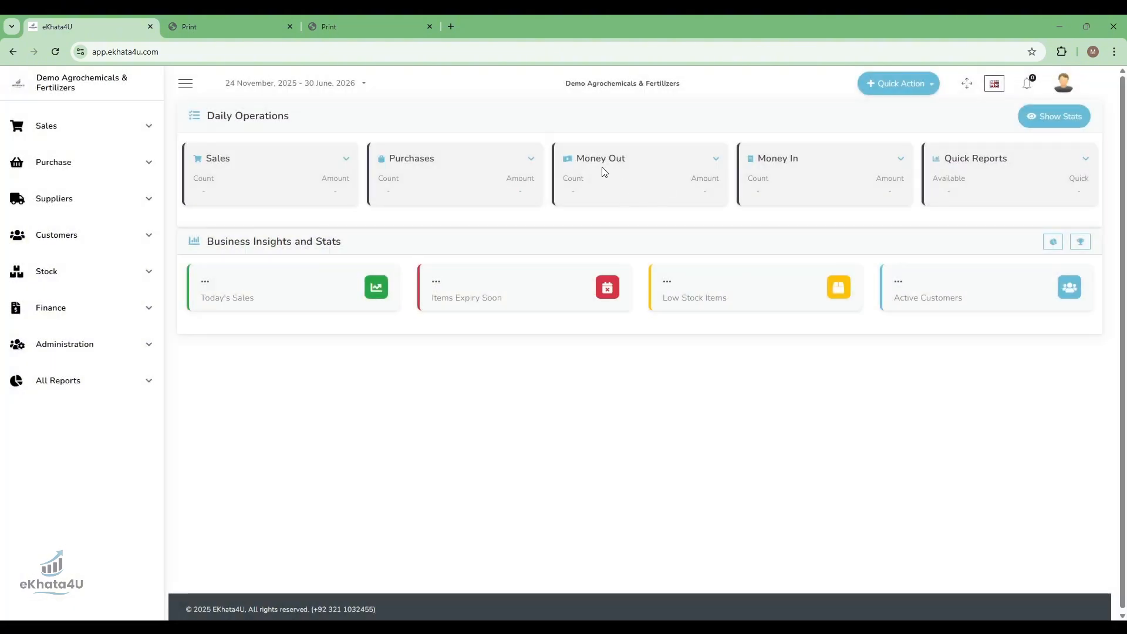
Start a credit sale from the dashboard and choose the new customer as its customer account.
{"action": "left_click", "coordinate": [347, 160]}
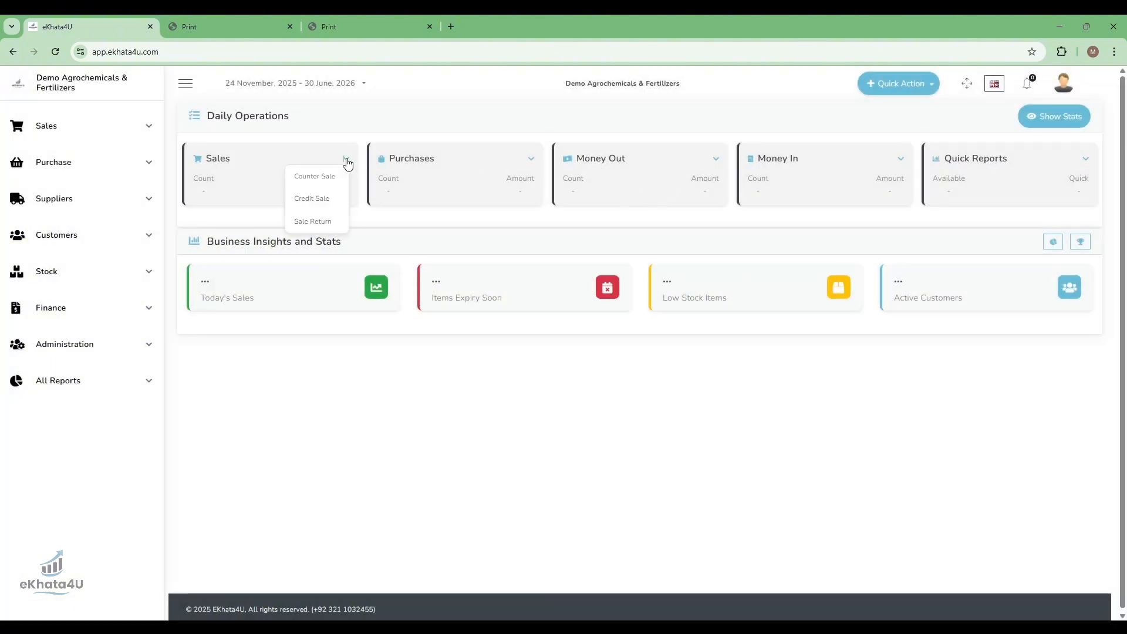
{"action": "left_click", "coordinate": [321, 196]}
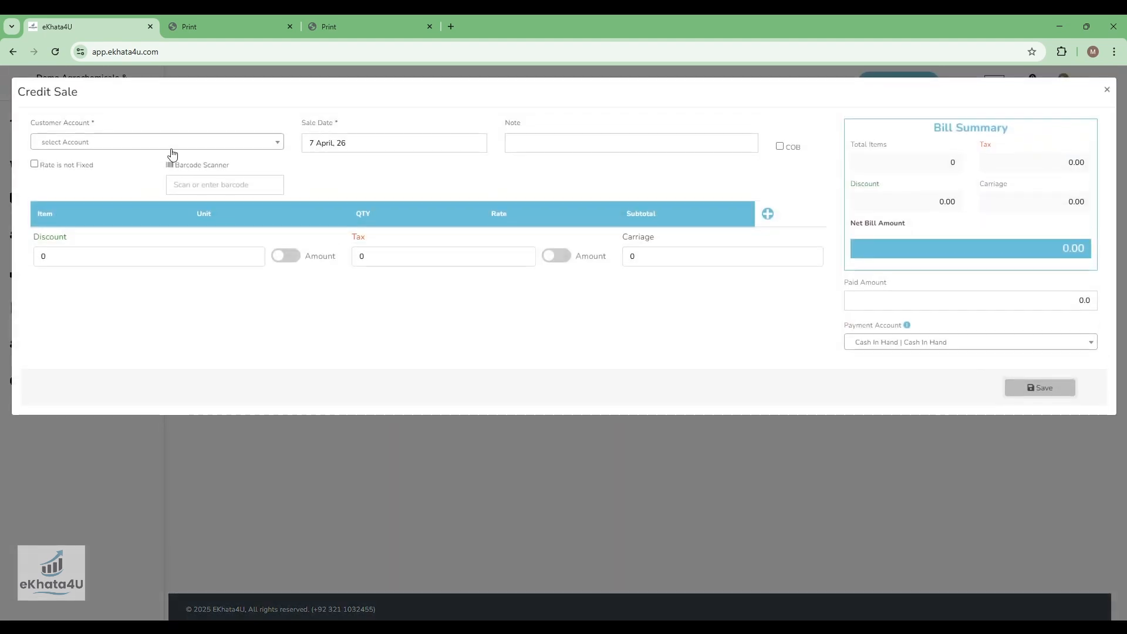
{"action": "left_click", "coordinate": [130, 143]}
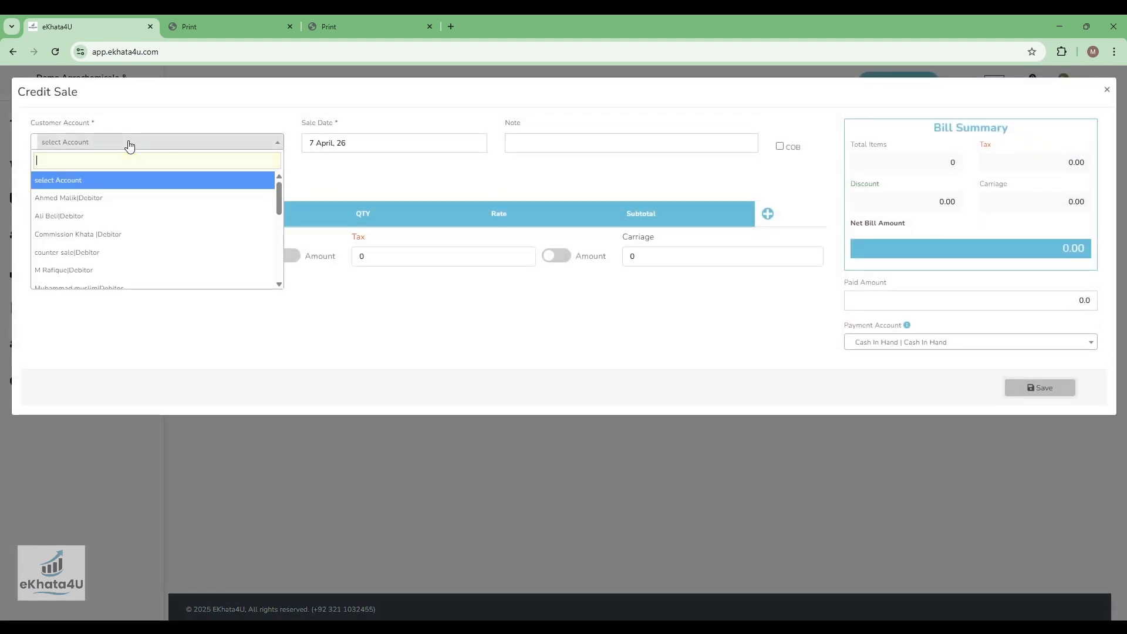
{"action": "type", "text": "m r"}
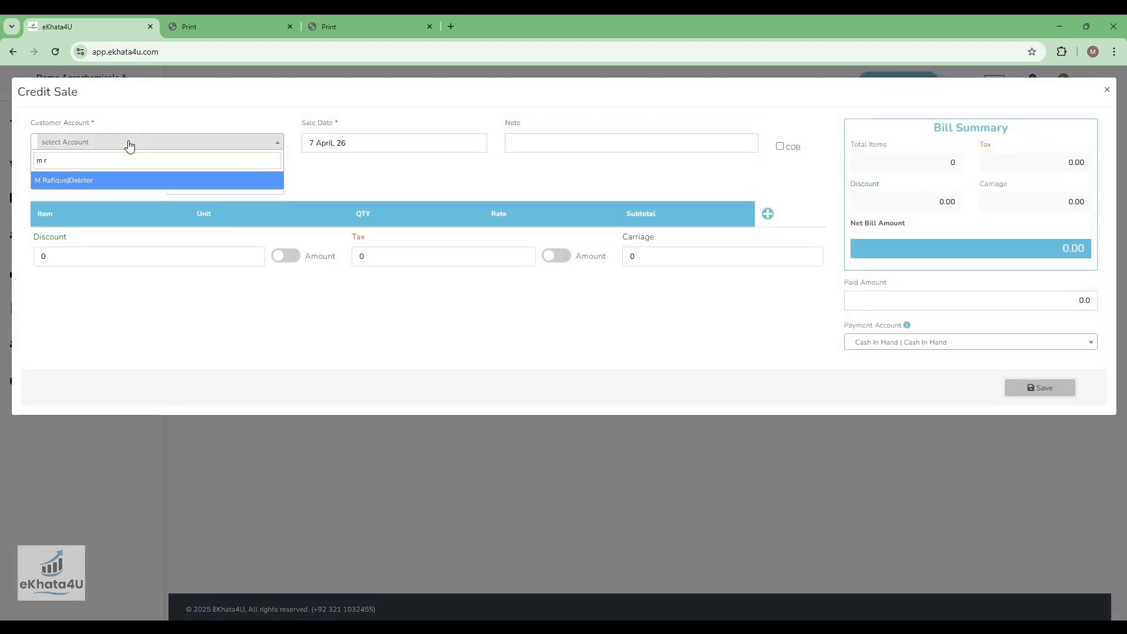
{"action": "left_click", "coordinate": [187, 181]}
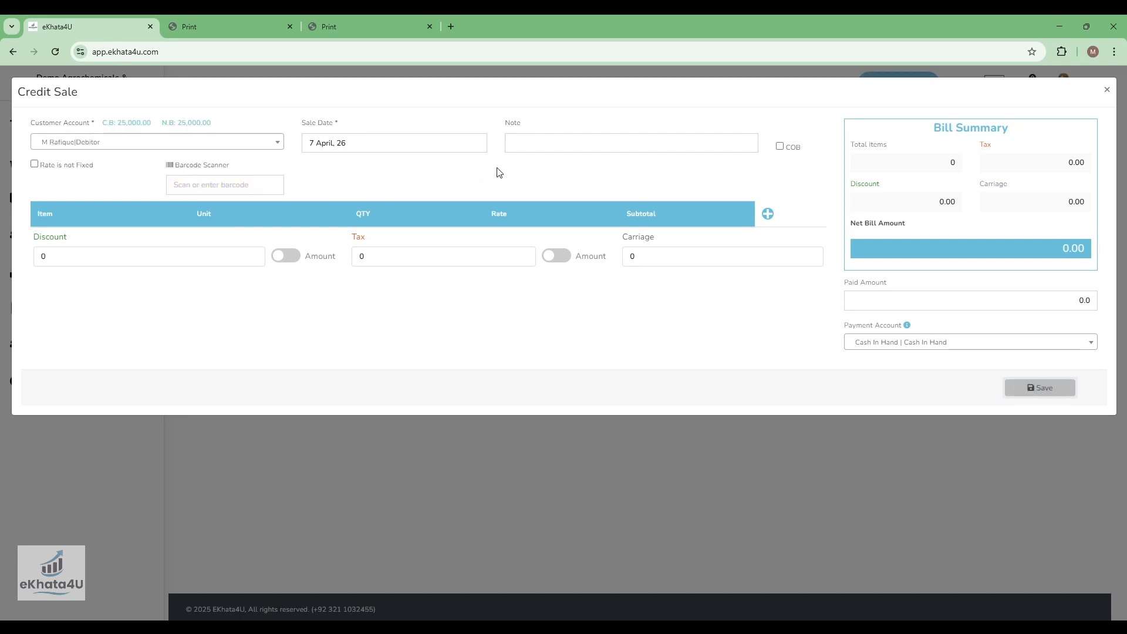